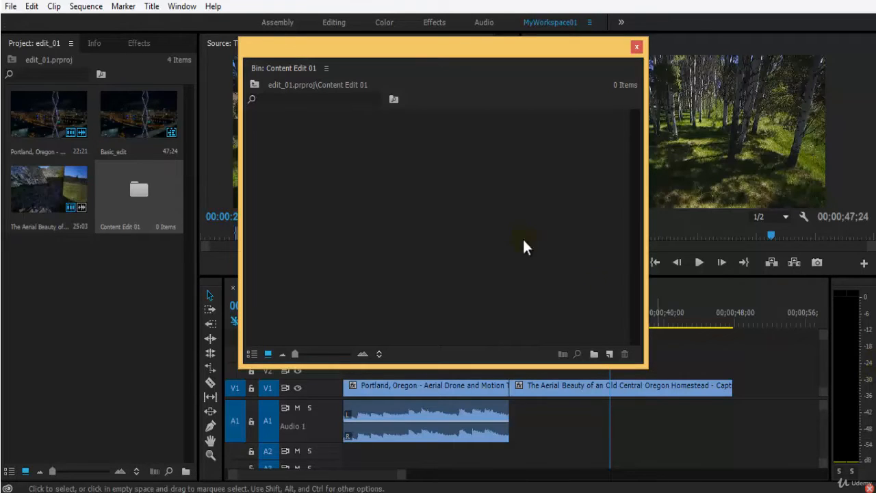
Move the Aerial Beauty and Portland, Oregon clips from the project root into the Content Edit 01 bin
click(475, 201)
click(31, 190)
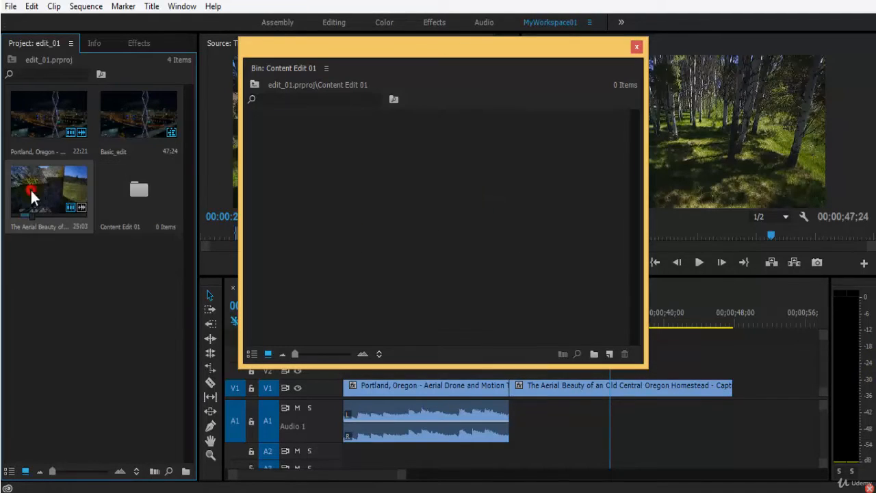
ctrl+click(48, 122)
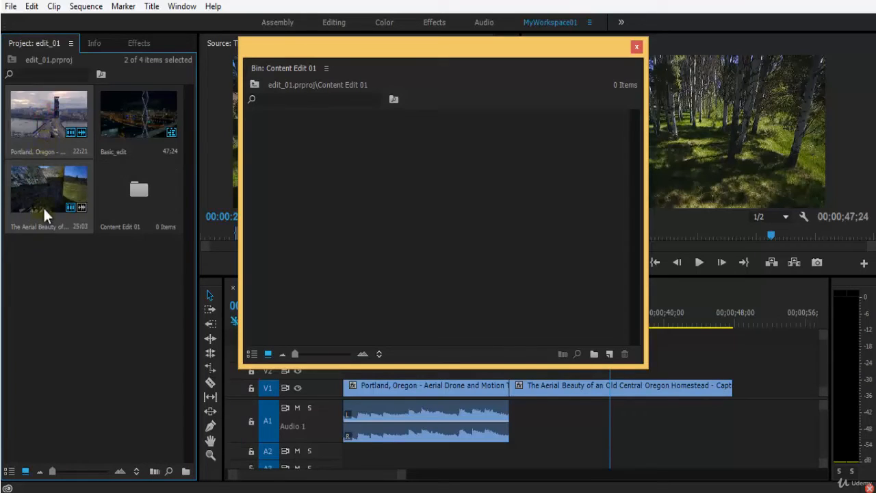
click(43, 274)
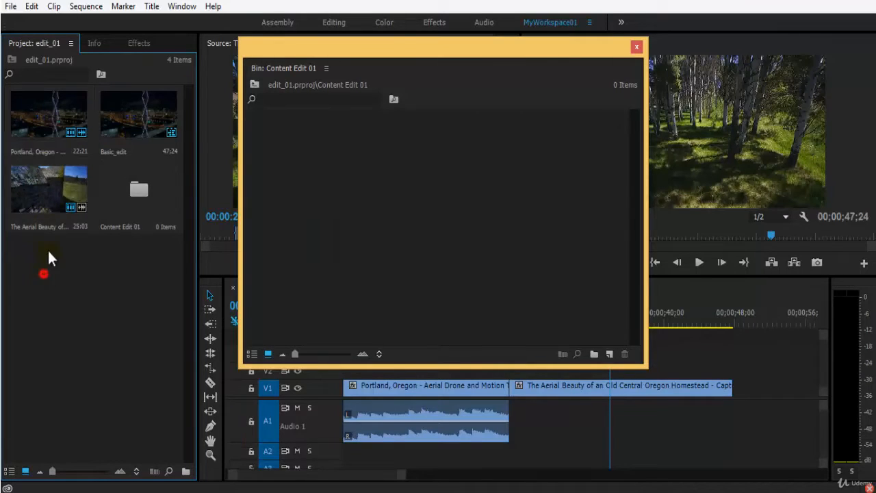
click(51, 200)
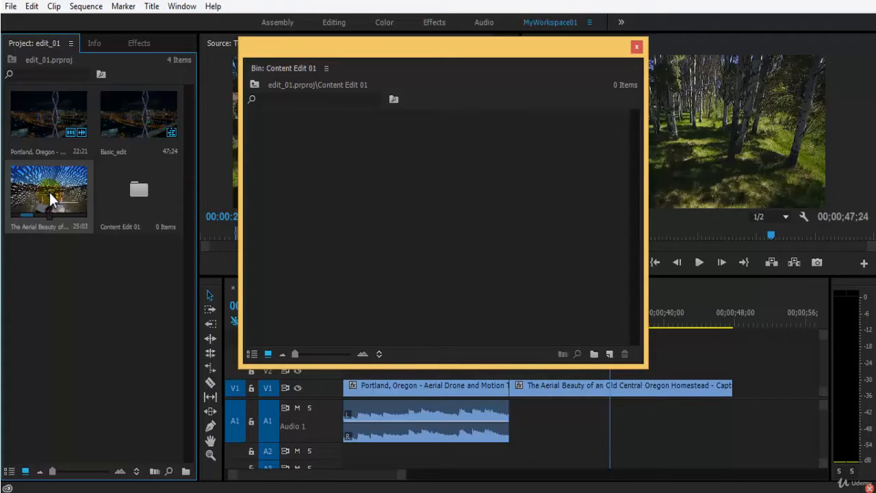
ctrl+click(44, 116)
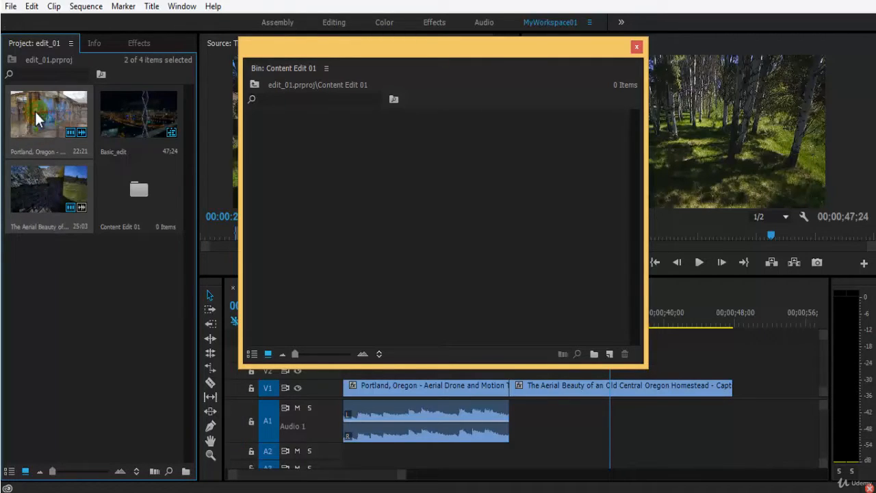
drag(35, 112, 466, 215)
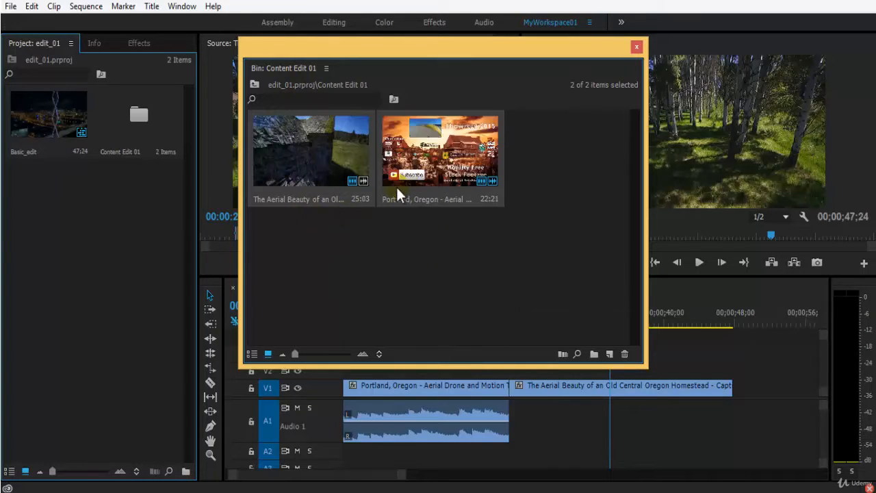
click(429, 250)
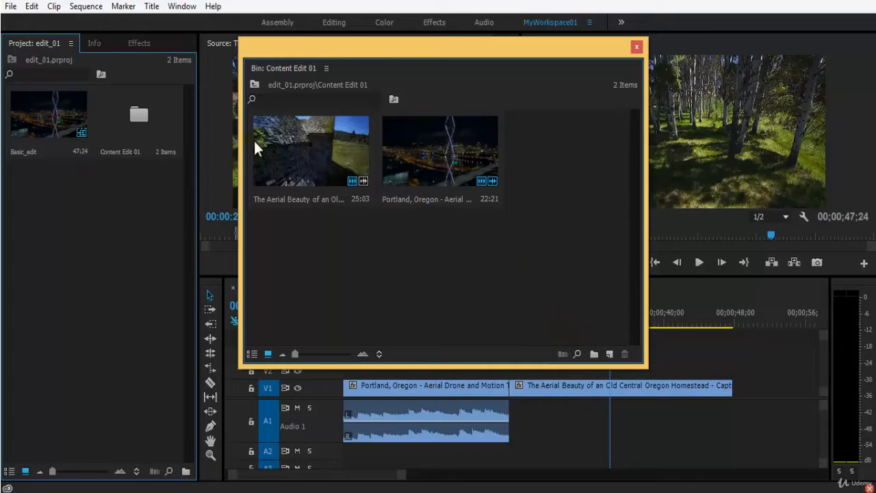
Create a bin named Video inside the Content Edit 01 bin
click(594, 354)
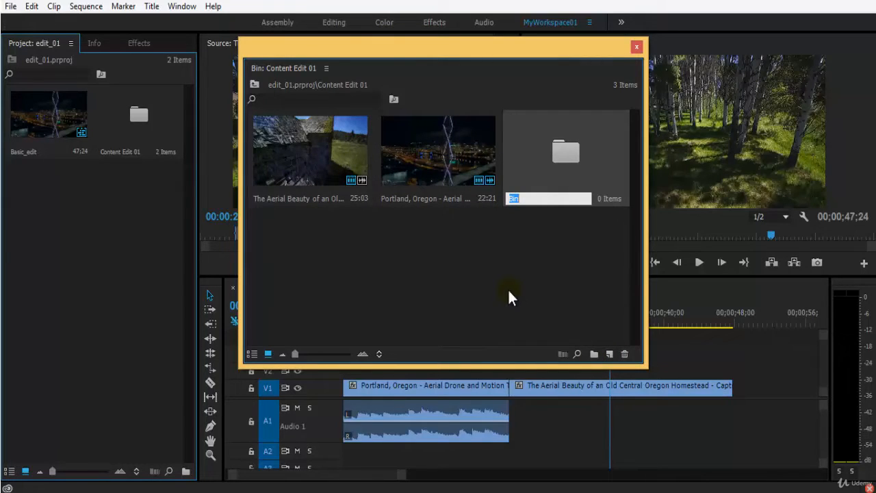
text(Video)
click(513, 265)
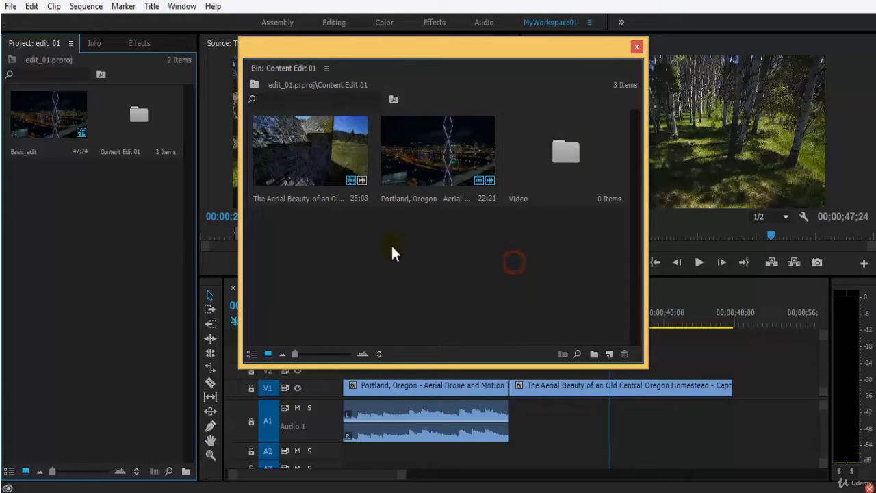
Move both clips into the Video bin and check its contents
drag(454, 247, 351, 194)
drag(428, 158, 573, 164)
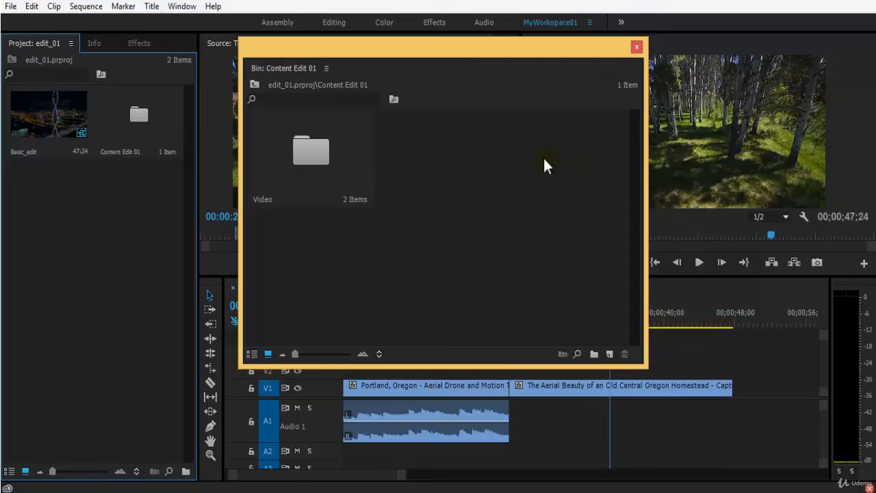
double_click(309, 151)
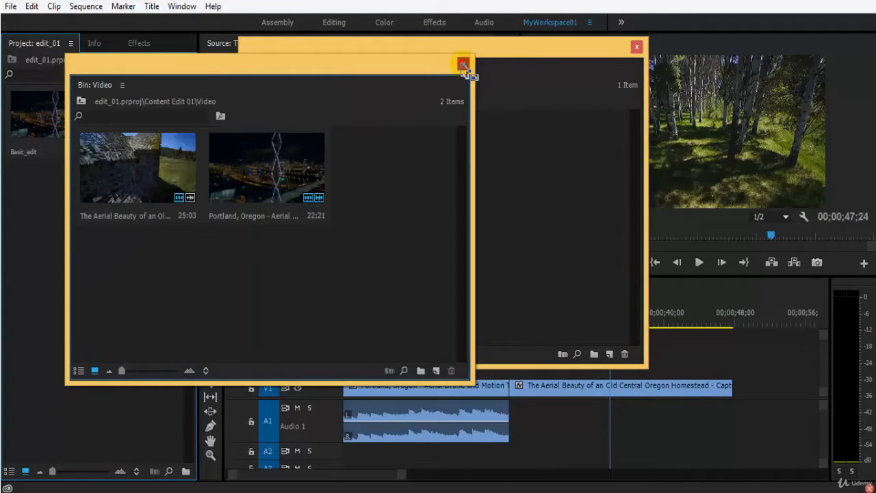
click(461, 64)
click(465, 157)
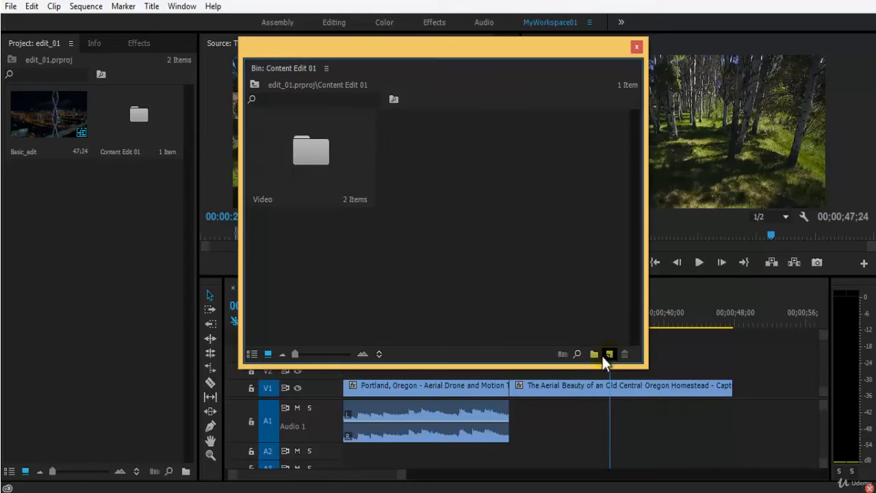
Create a second bin named Audio inside Content Edit 01 and check its contents
click(593, 355)
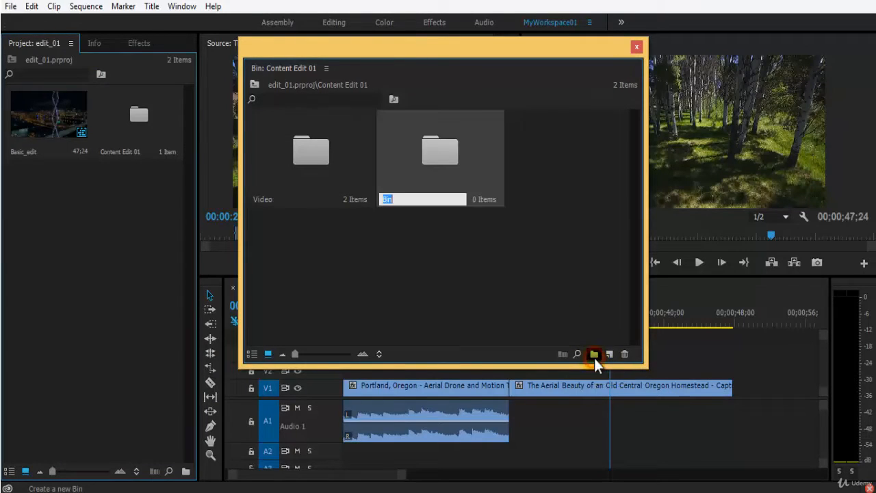
text(Audio)
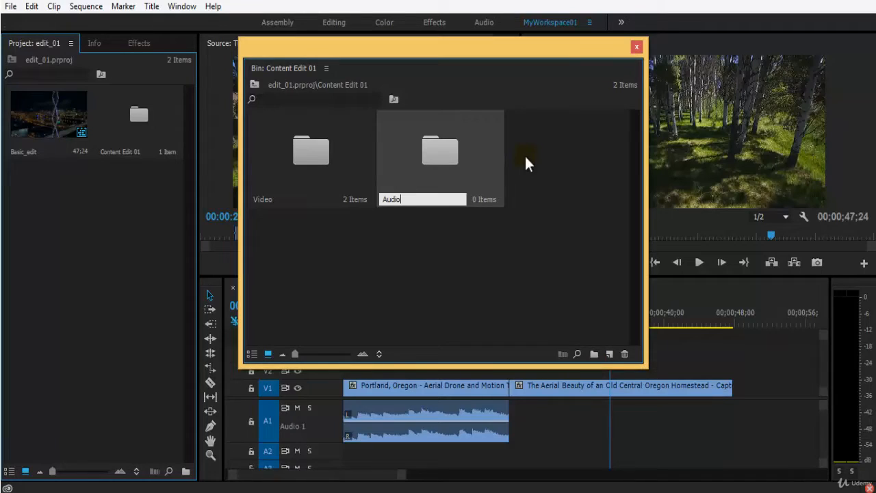
click(446, 151)
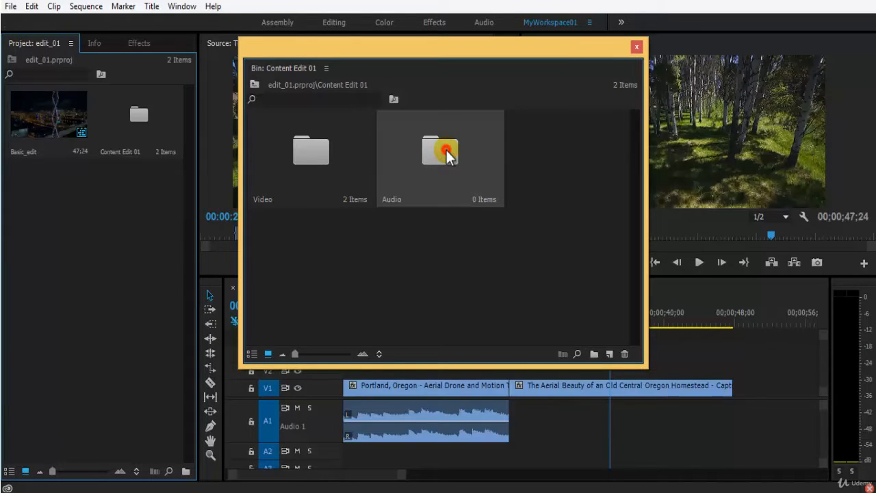
double_click(447, 150)
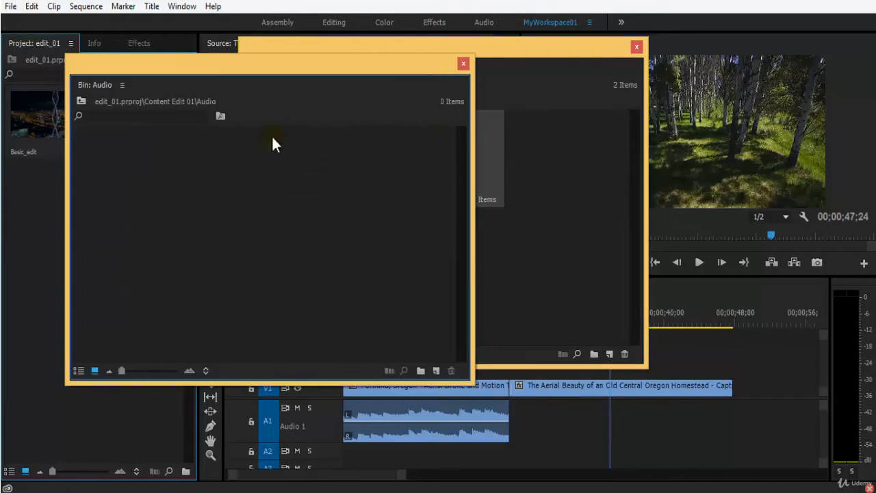
click(464, 64)
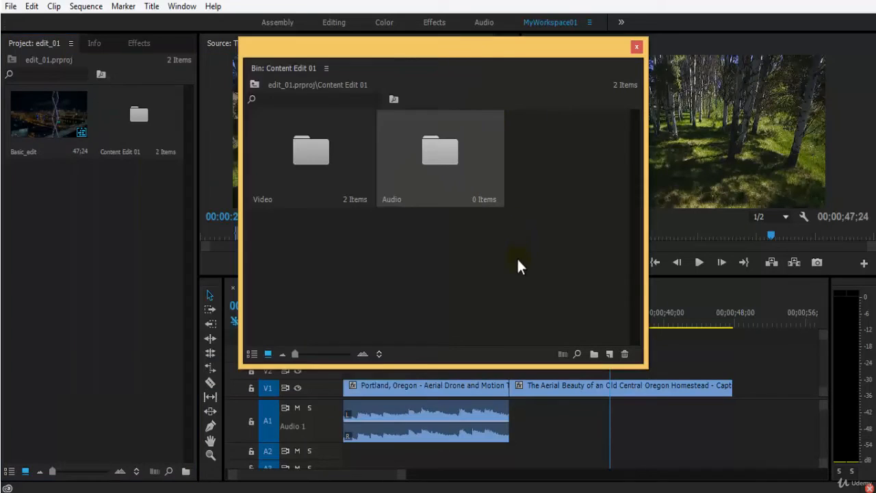
click(517, 257)
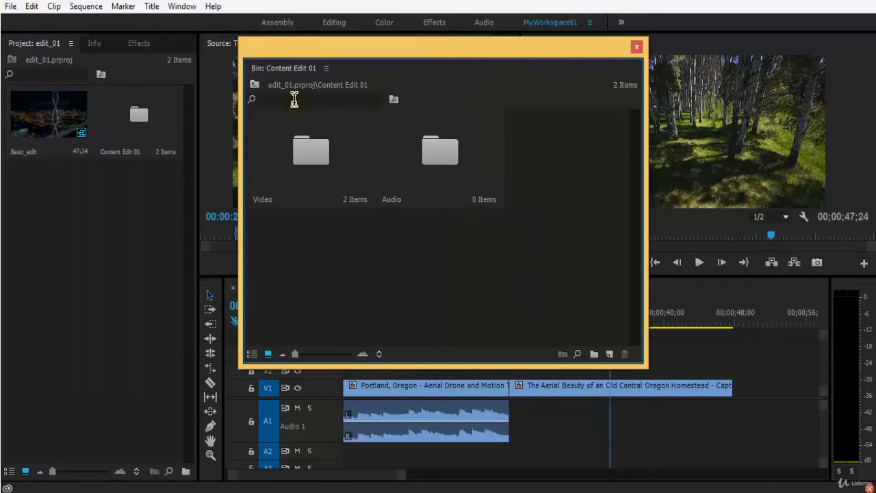
Close the Content Edit 01 bin window and save the project
click(637, 48)
key(ctrl+s)
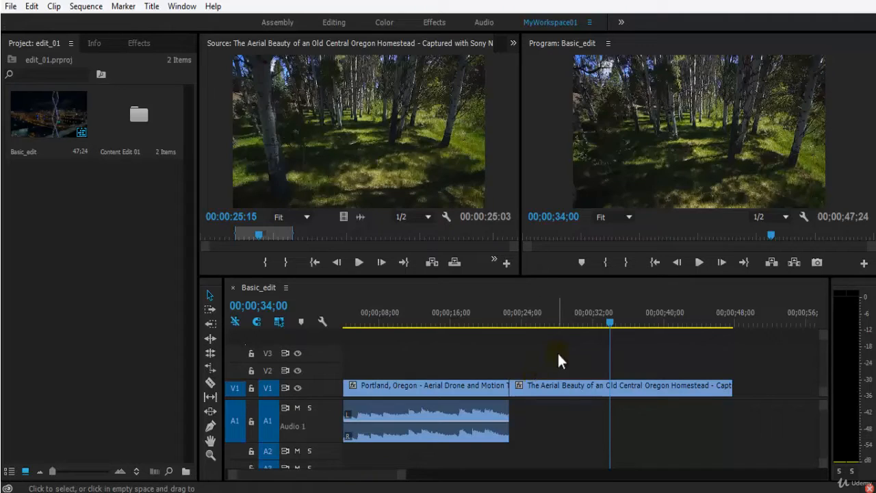
click(660, 347)
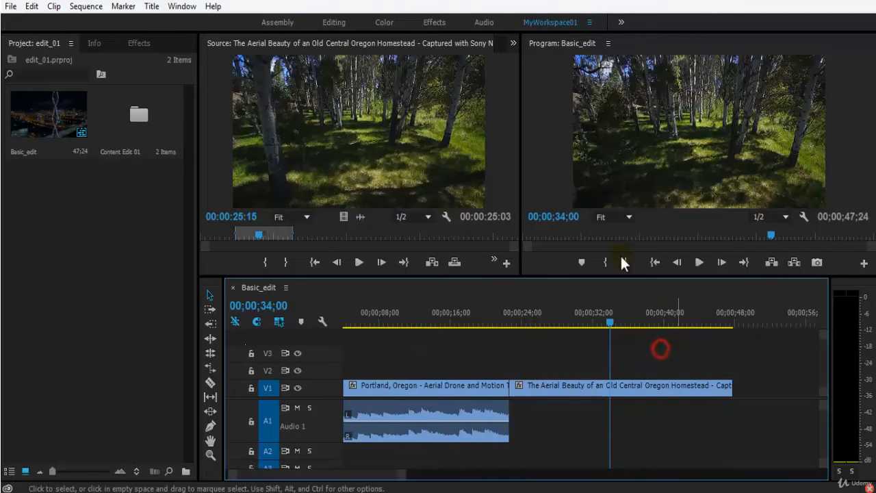
click(700, 179)
key(ctrl+s)
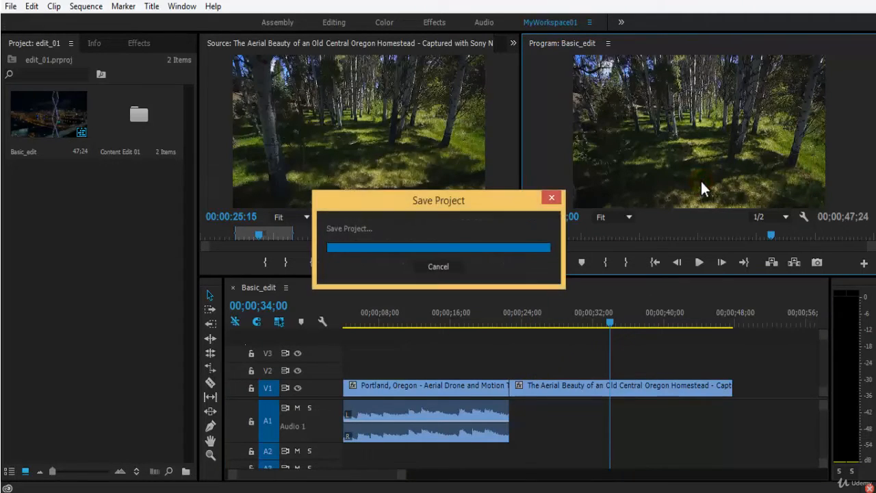
Move the playhead of the Basic_edit sequence to 00;00;35;10
click(761, 371)
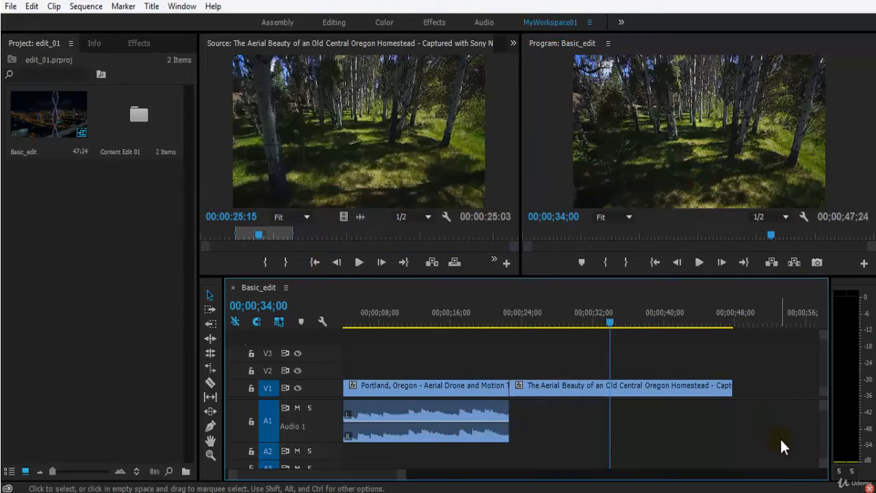
key(minus)
key(minus)
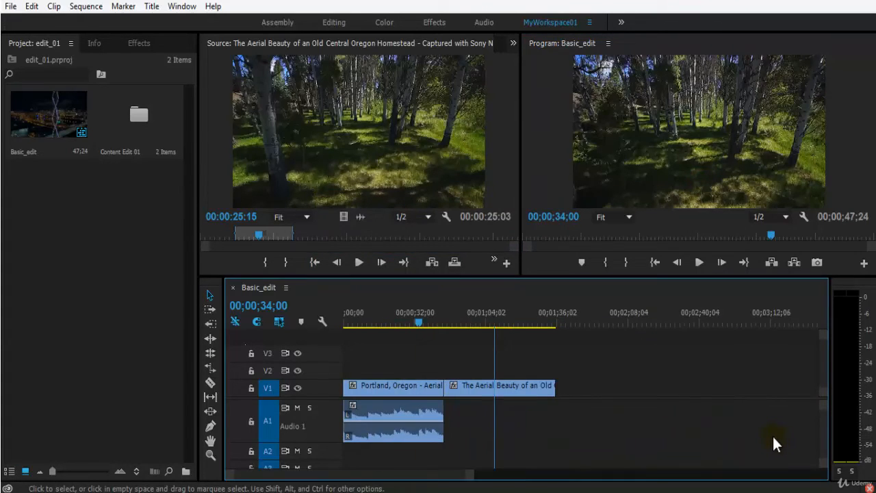
click(744, 433)
click(501, 314)
Maximize the Source monitor showing the Aerial Beauty clip
click(112, 357)
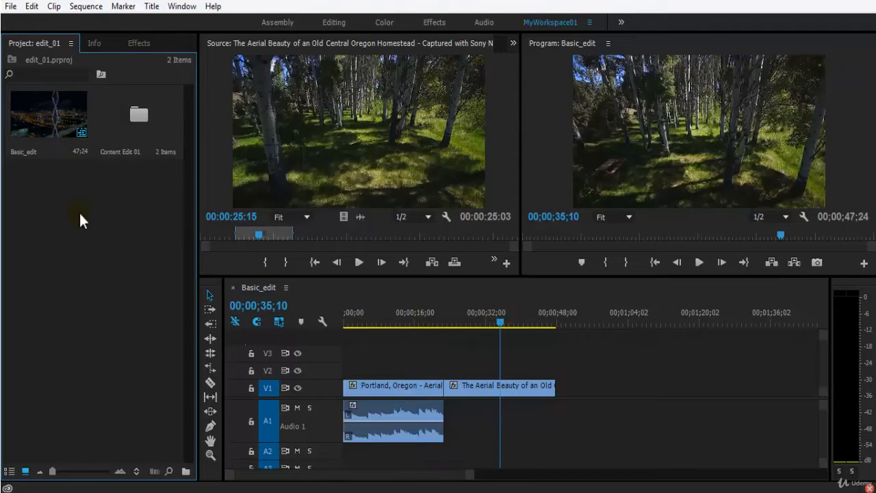
click(394, 128)
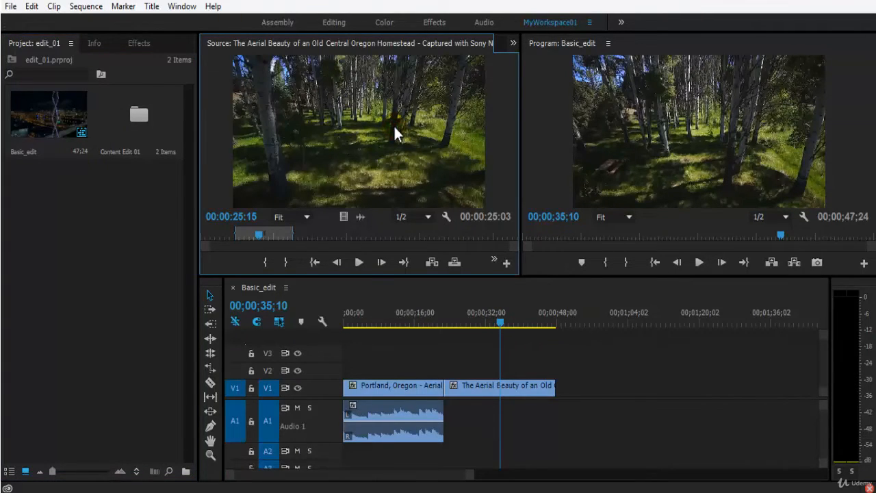
key(grave)
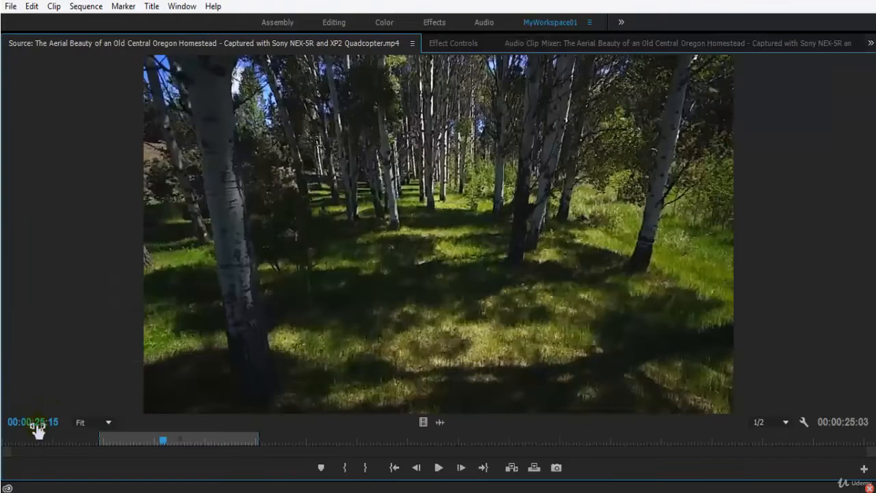
Try the 50% and 150% zoom levels in the Source monitor and return the zoom to Fit
click(96, 422)
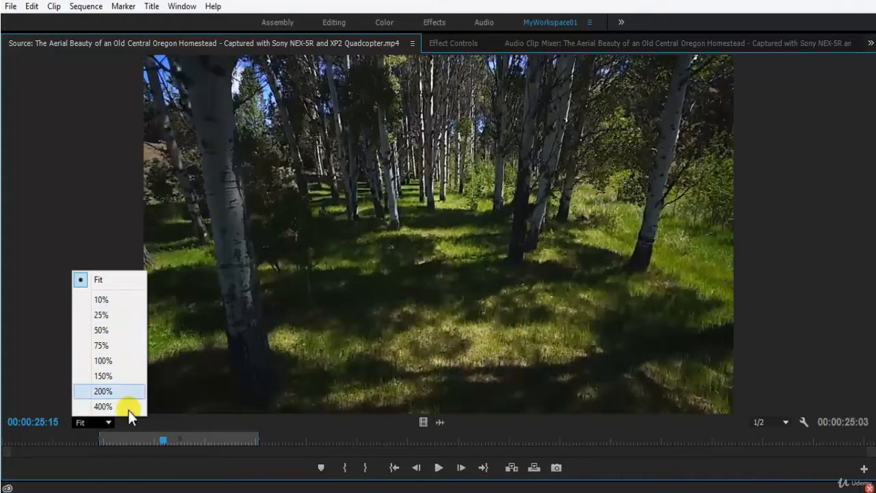
click(104, 328)
click(100, 421)
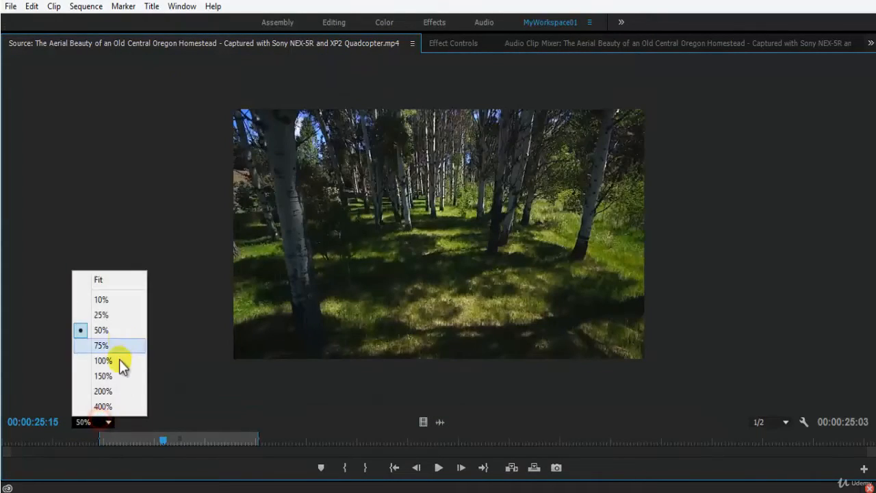
click(117, 375)
click(96, 420)
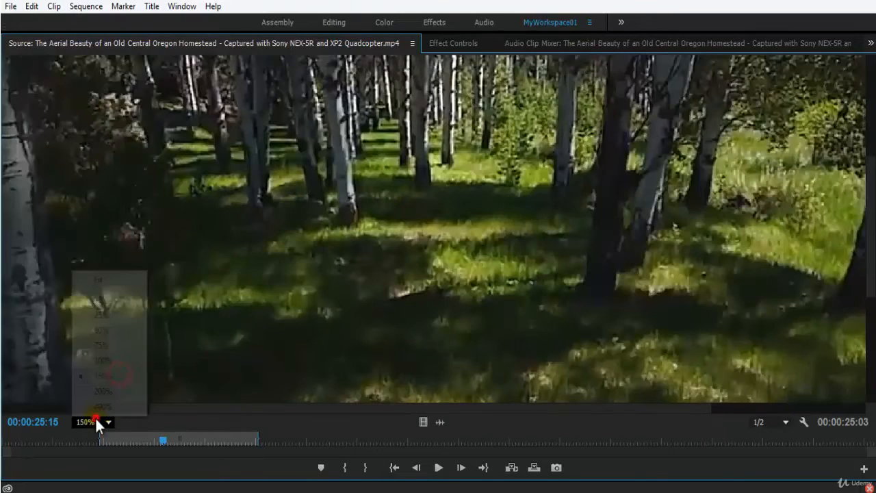
click(112, 287)
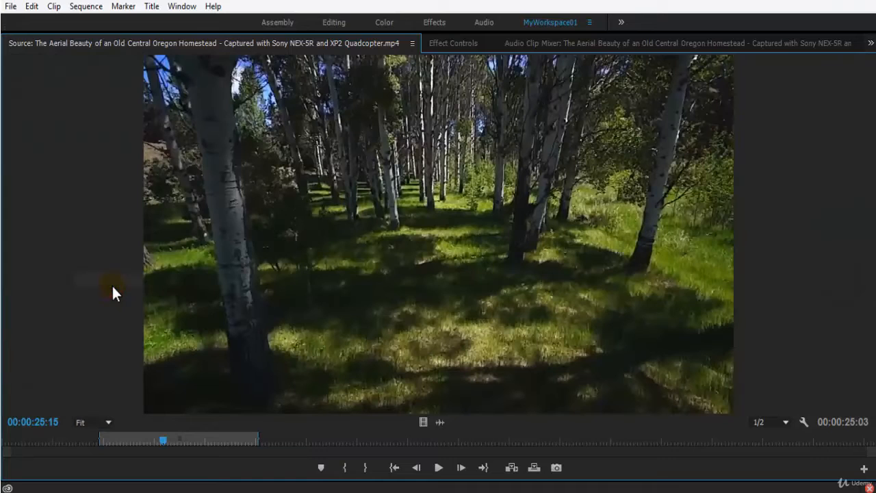
Play parts of the source clip in audio waveform view, and switch back to video view to play it there
click(442, 425)
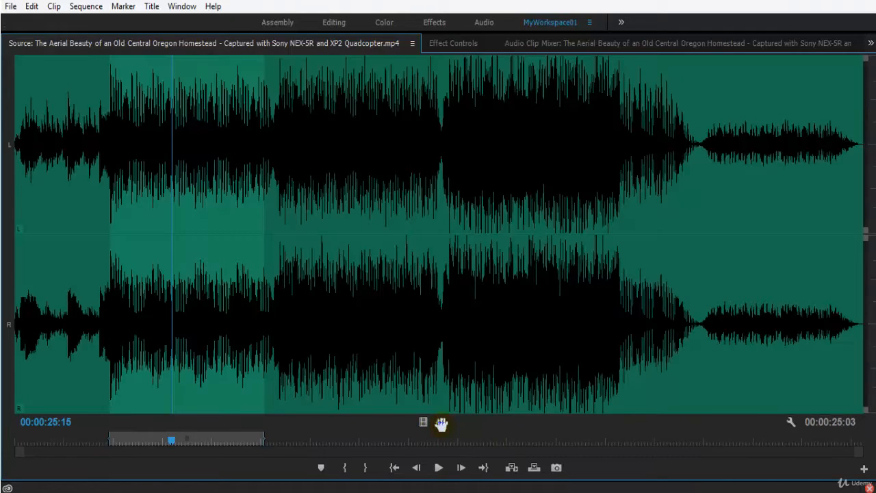
key(space)
key(space)
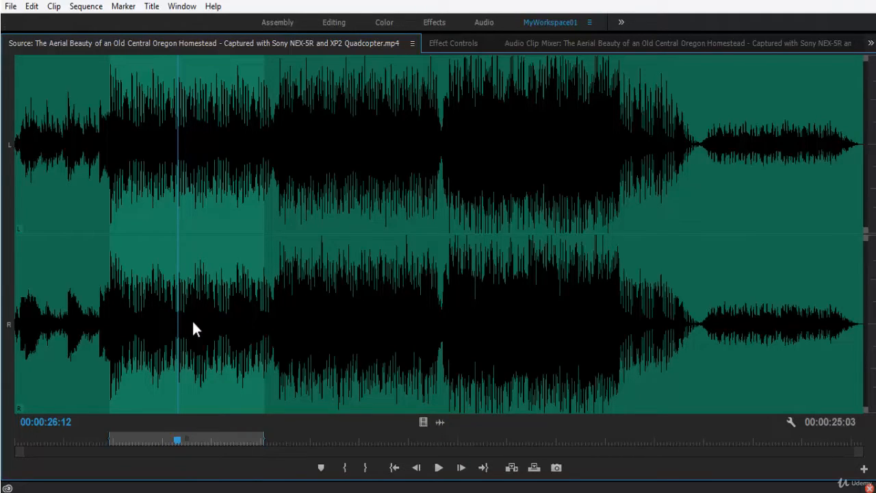
key(space)
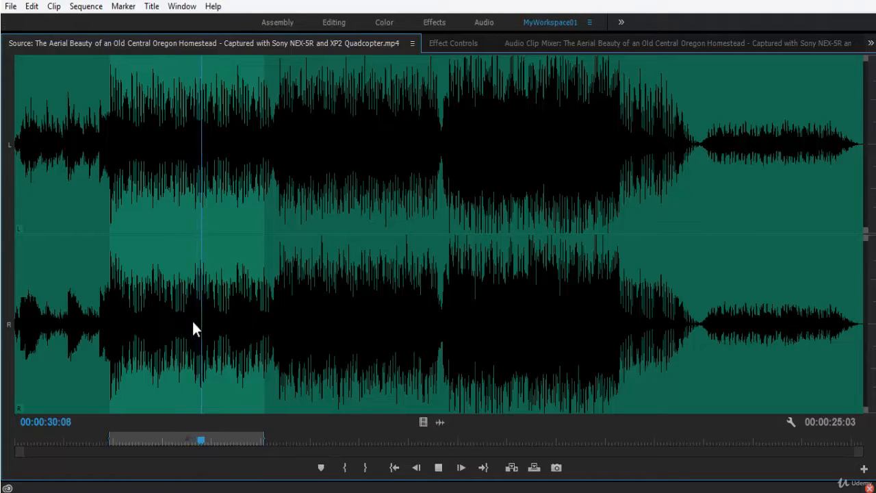
key(space)
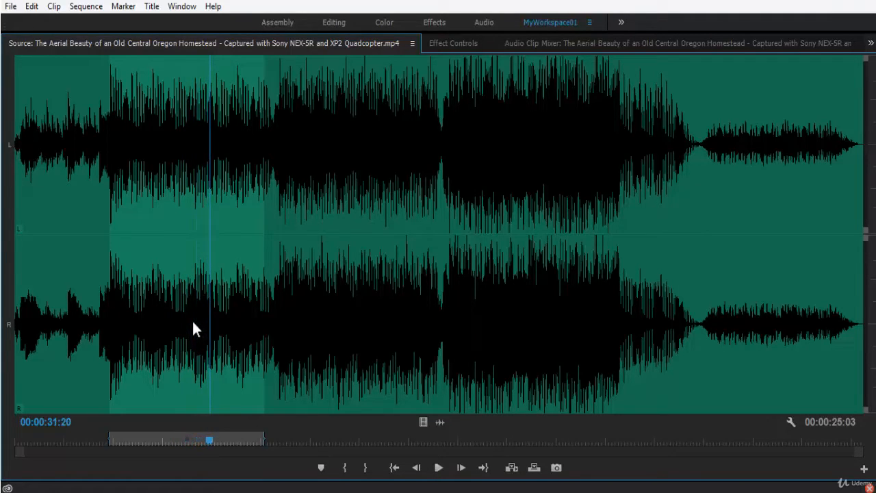
click(426, 424)
key(space)
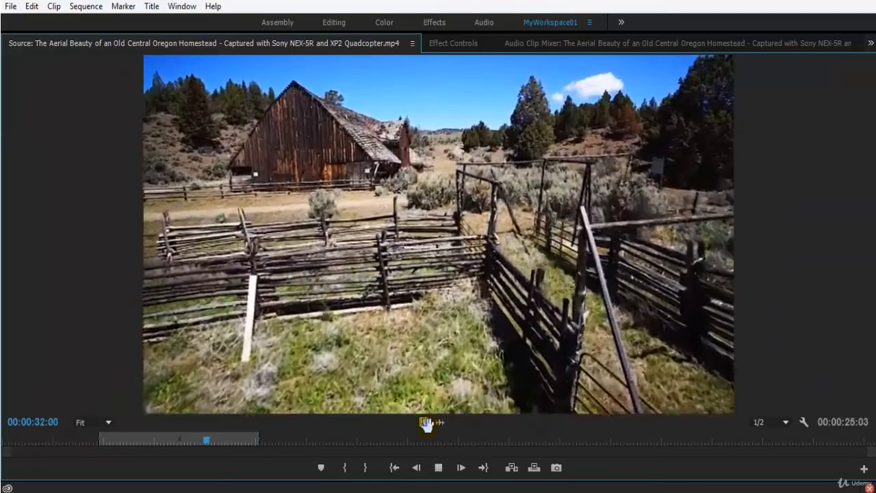
Stop the source clip's playback, try the 1/4 playback resolution, and set the Source monitor's playback resolution to Full
key(space)
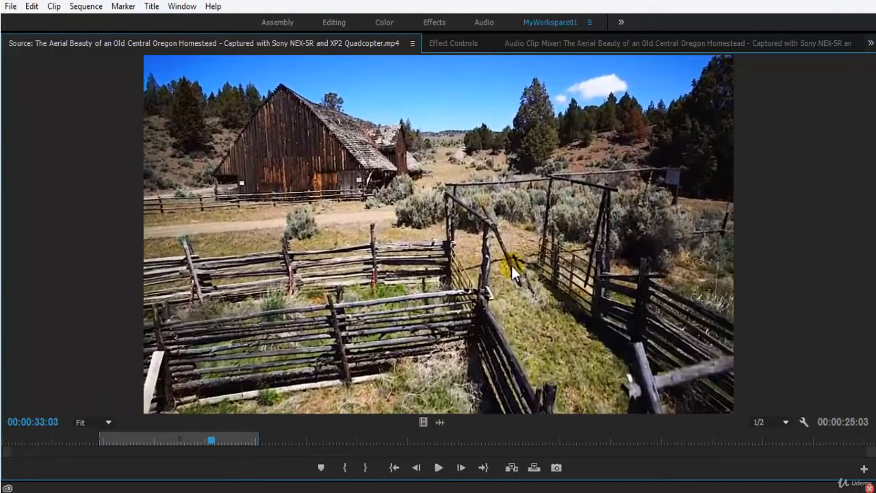
click(783, 424)
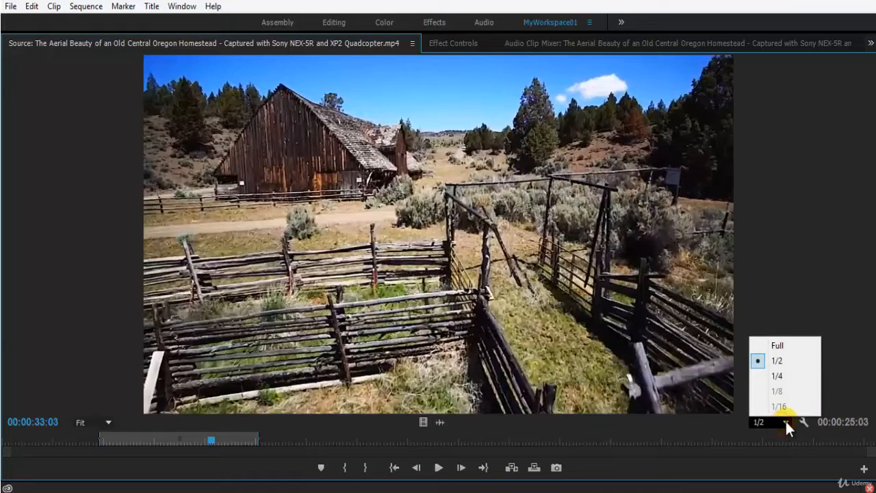
click(808, 346)
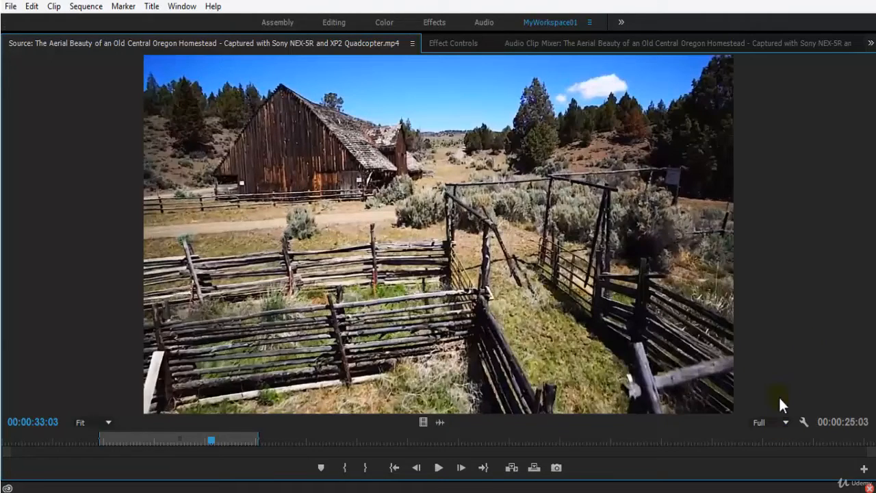
click(774, 427)
click(781, 378)
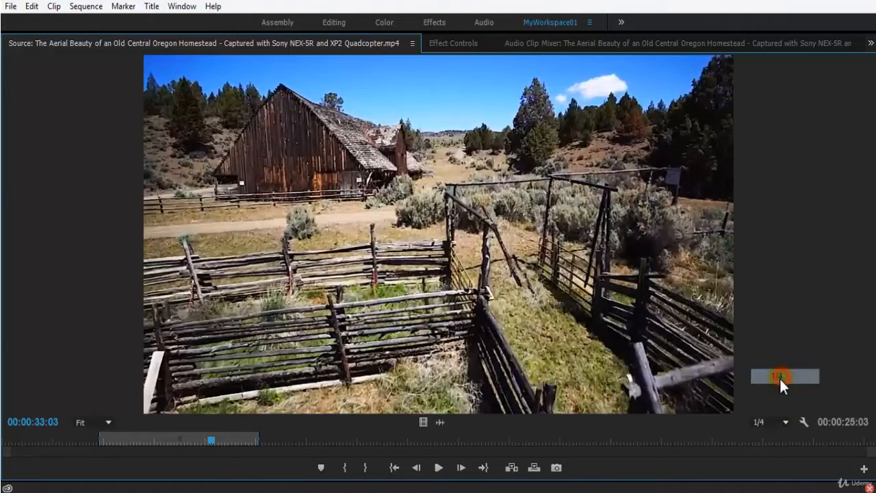
click(779, 424)
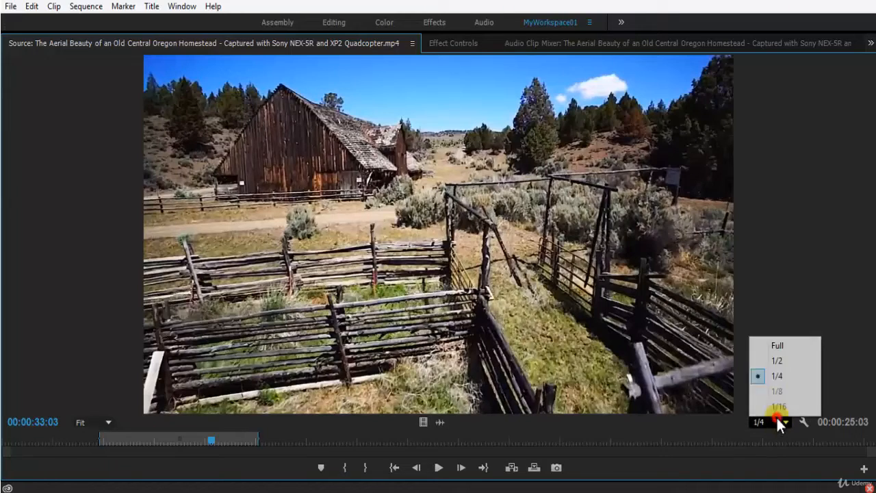
click(792, 348)
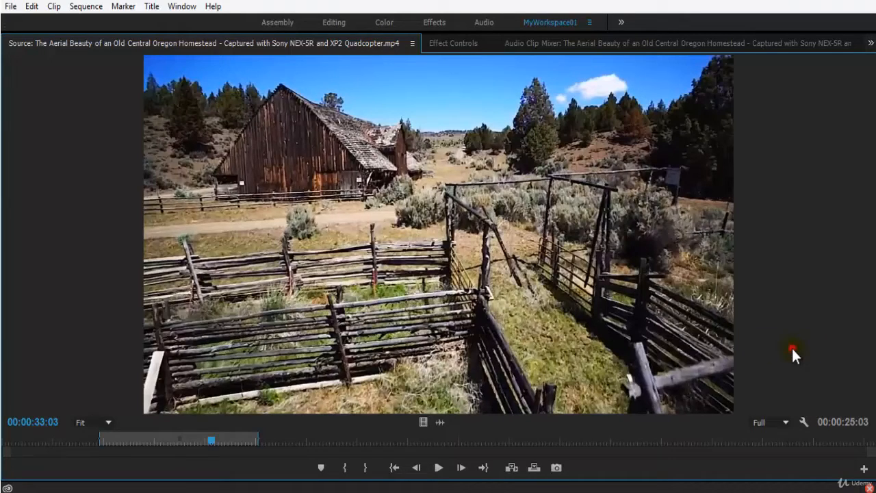
Restore the Source monitor to its normal size, try the Audio Waveform and Alpha display modes, and return to Composite Video
click(803, 422)
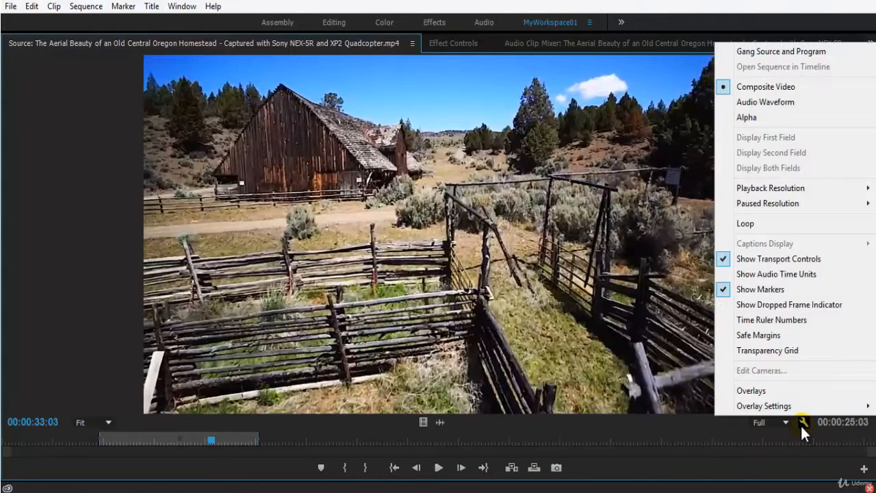
click(769, 50)
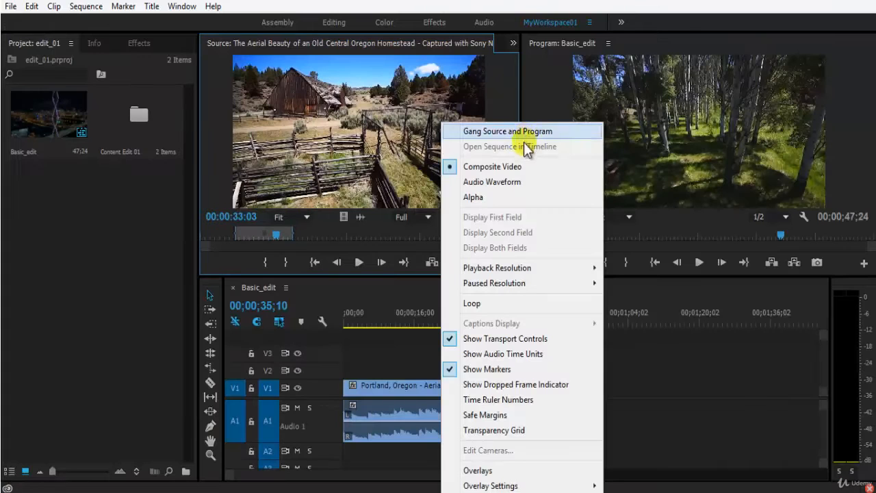
click(531, 179)
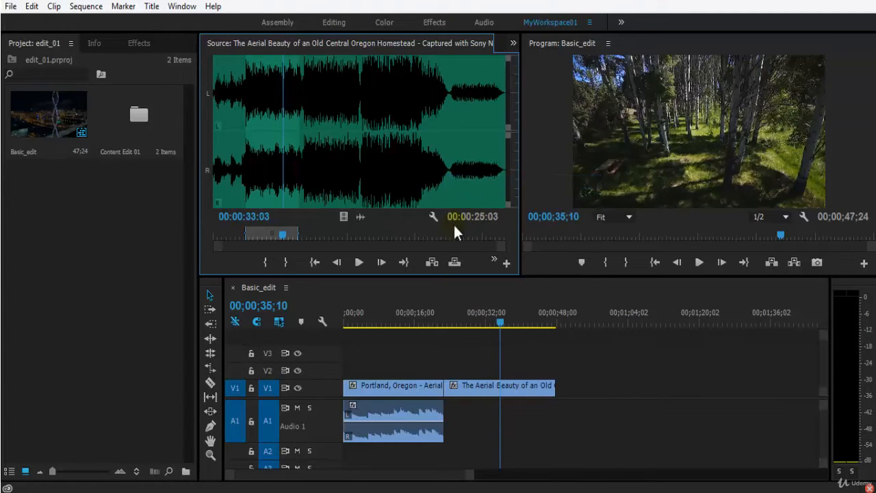
click(434, 216)
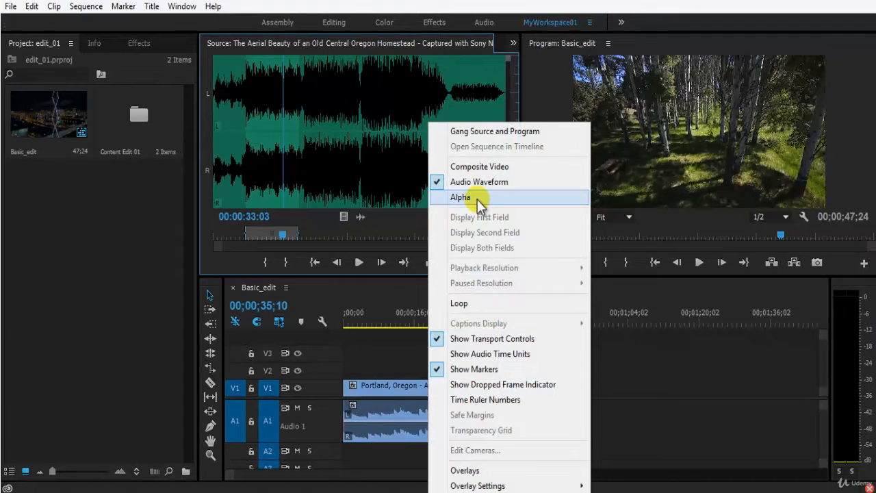
click(477, 199)
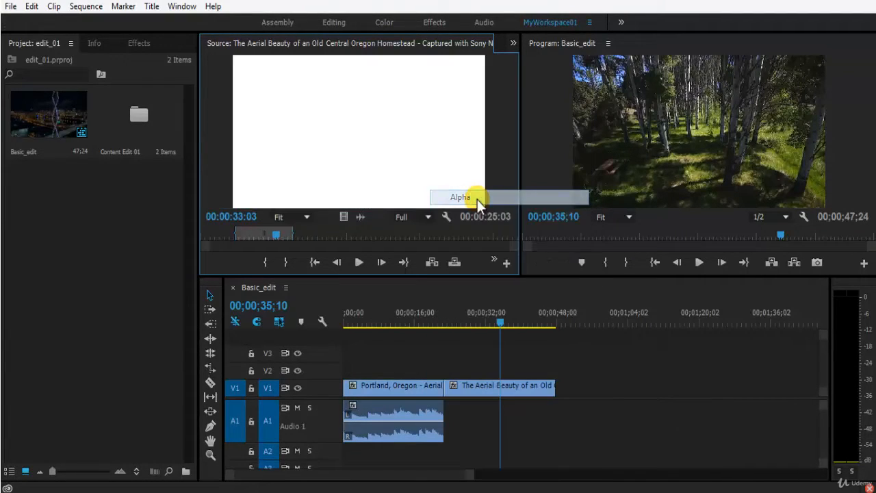
click(445, 217)
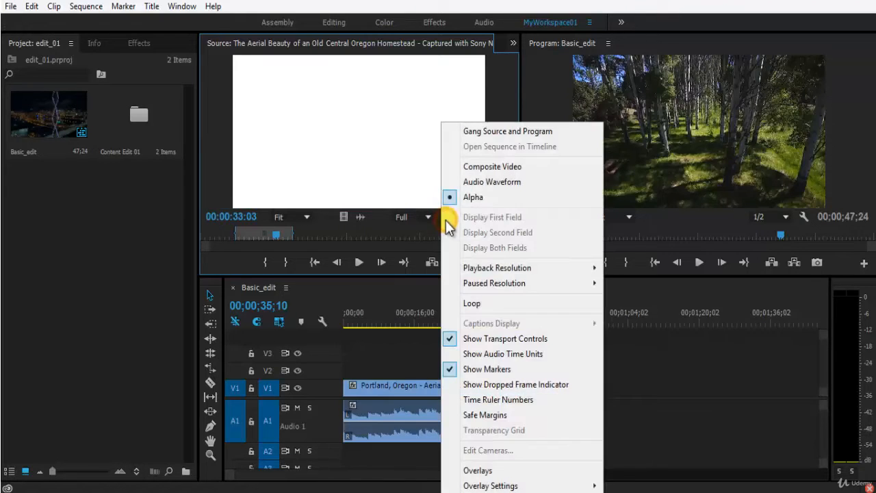
click(519, 168)
Scrub the source clip to 00:00:26:02 and set the Source monitor's Paused Resolution to 1/2
mouse_move(497, 273)
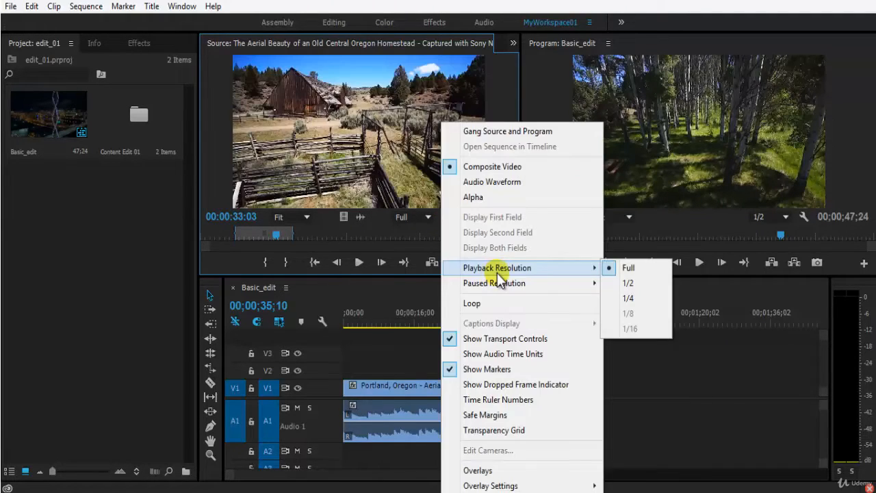
click(404, 235)
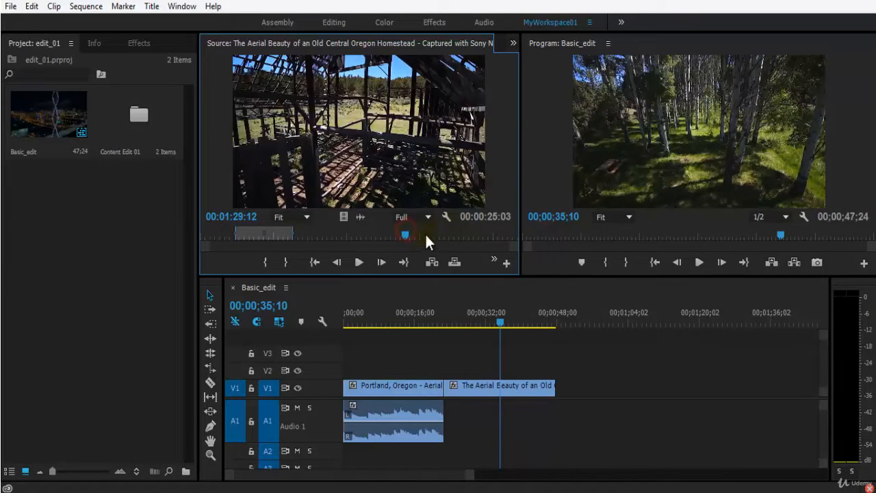
drag(406, 234, 379, 236)
click(415, 217)
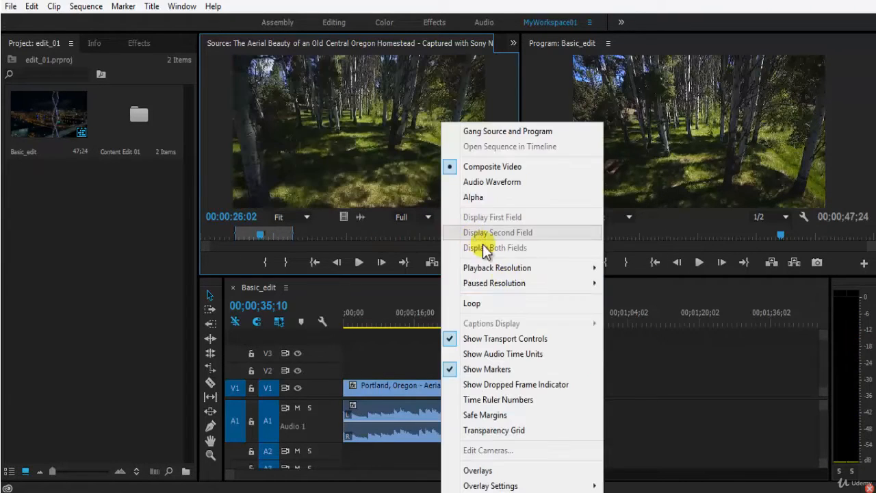
mouse_move(545, 289)
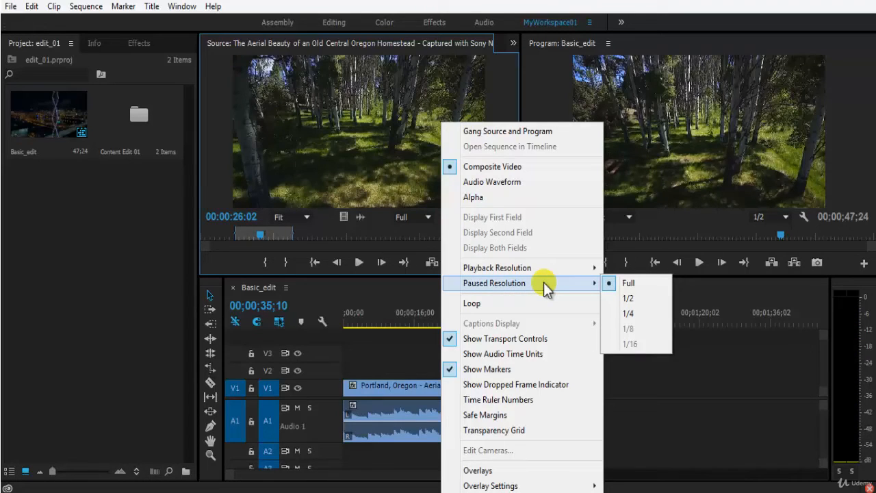
click(646, 299)
Play the source clip briefly and compare the Source monitor's playback and paused resolution settings
click(426, 218)
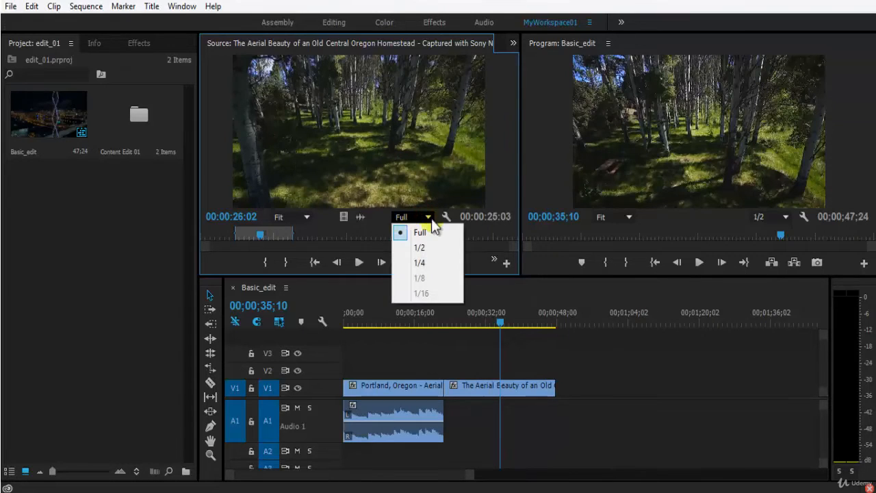
click(411, 219)
click(399, 138)
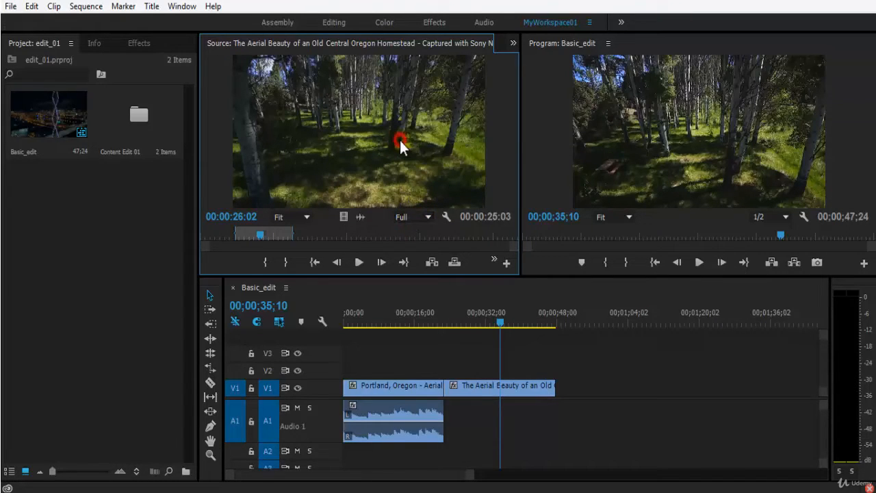
key(space)
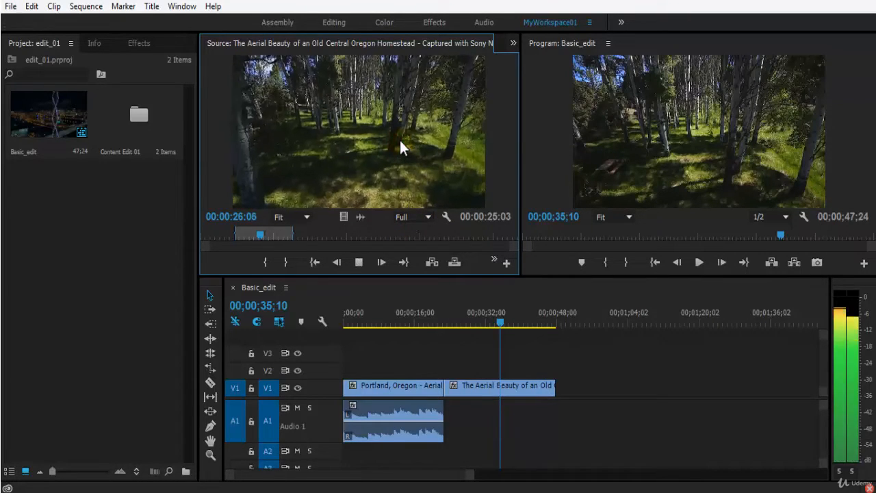
click(425, 217)
click(450, 217)
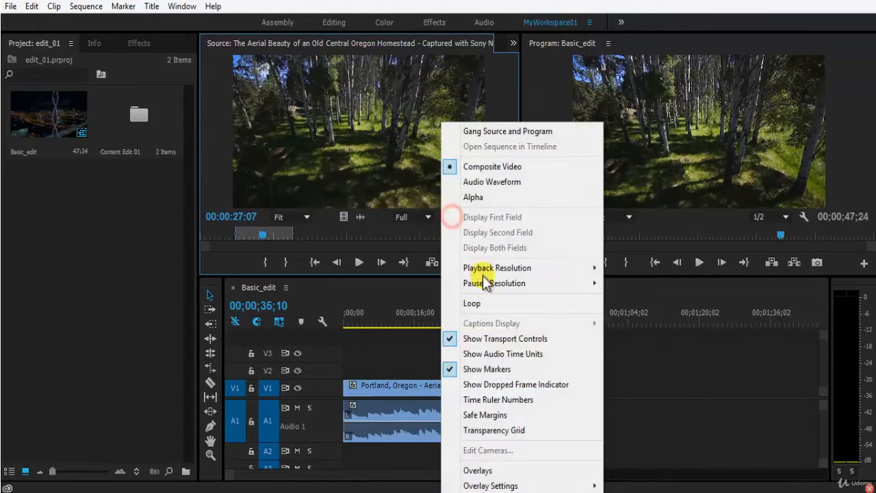
click(498, 283)
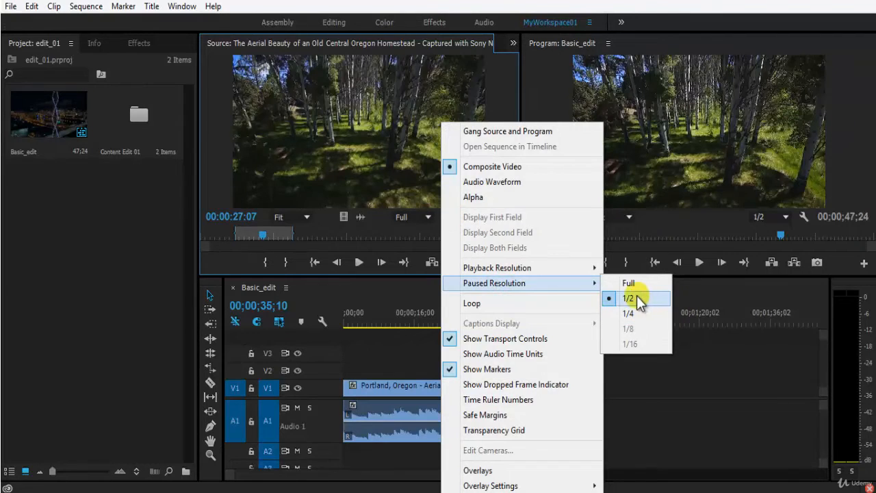
Enable Loop in the Source monitor and play the source clip from near the end of its marked range
click(552, 306)
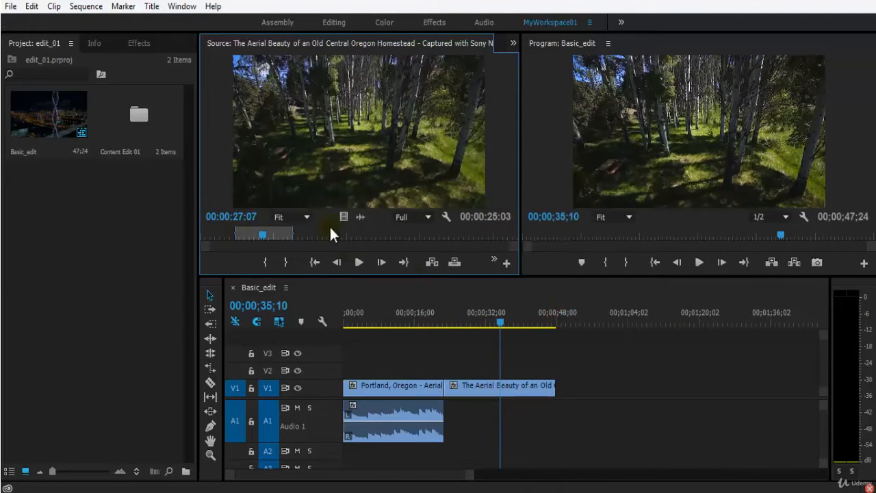
click(446, 217)
click(323, 180)
key(space)
drag(262, 233, 285, 234)
key(space)
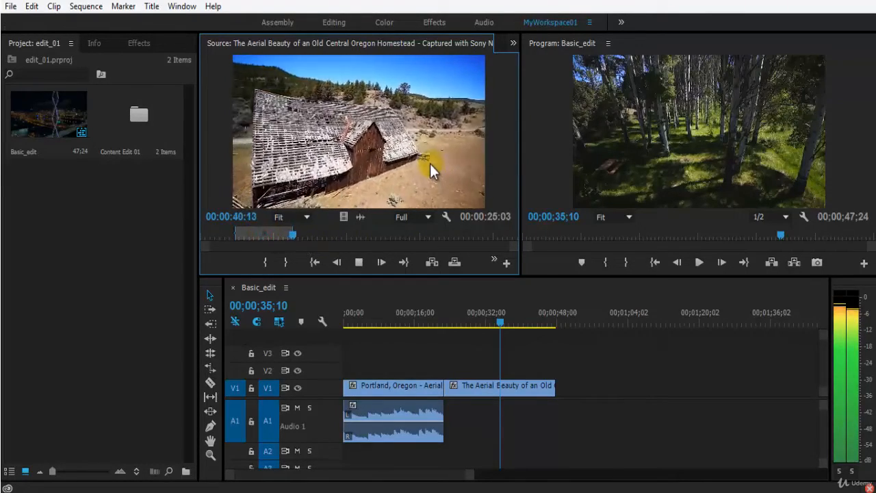
key(space)
Play the last seconds of the marked range again to check looping, and turn Loop off
click(287, 235)
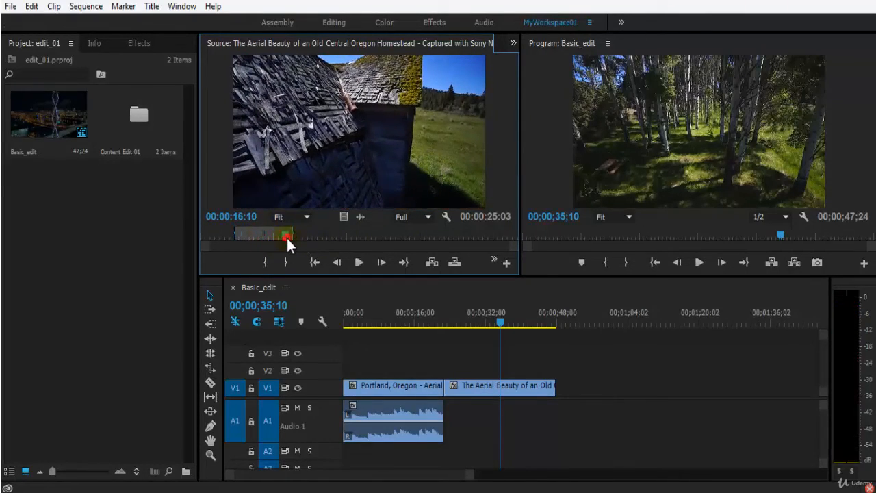
key(space)
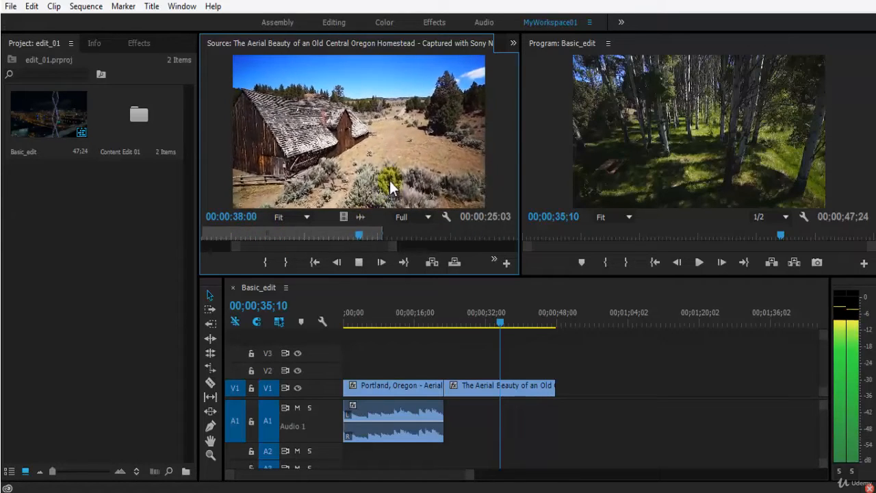
key(space)
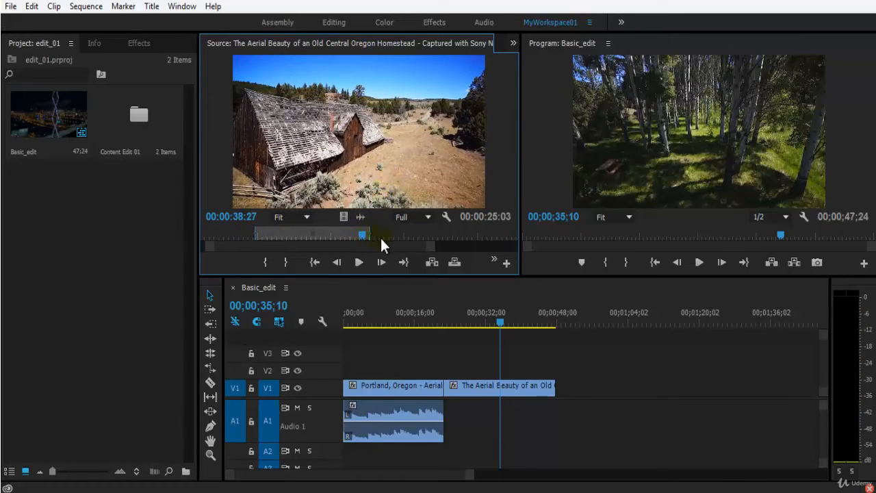
key(space)
key(space)
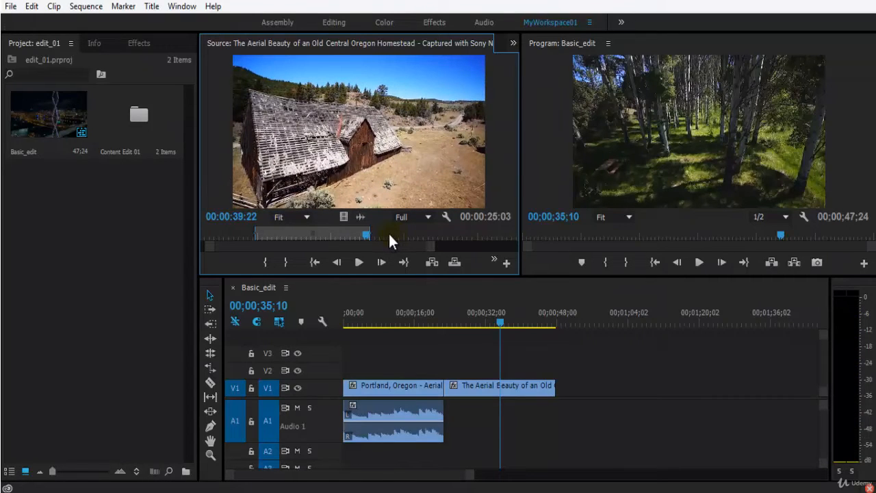
key(space)
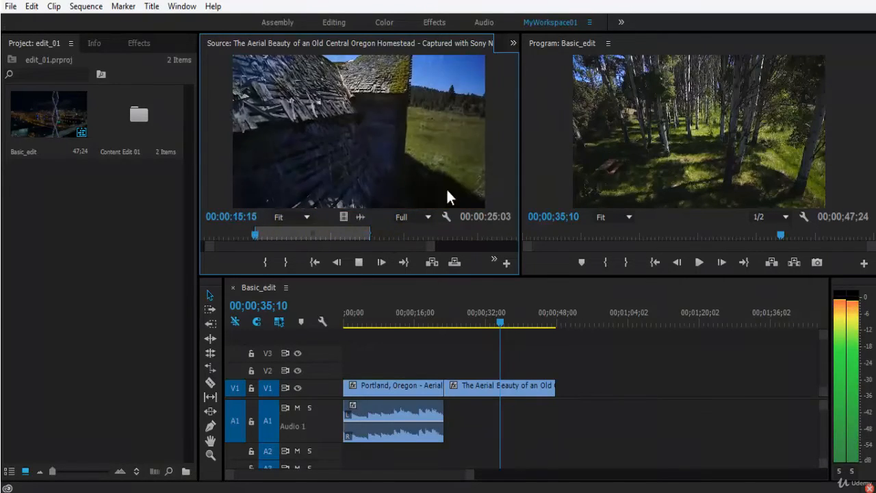
click(446, 218)
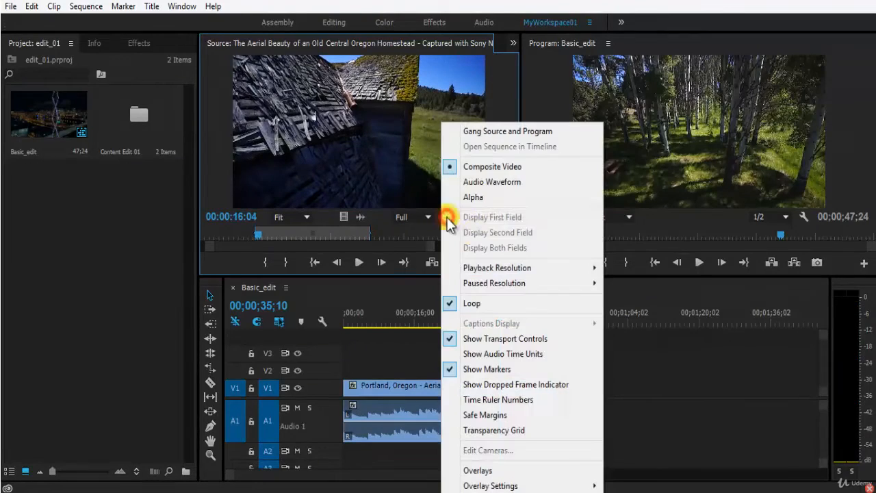
click(499, 304)
Zoom in the Source monitor's time ruler and move the source playhead to 00:00:24:18
click(446, 217)
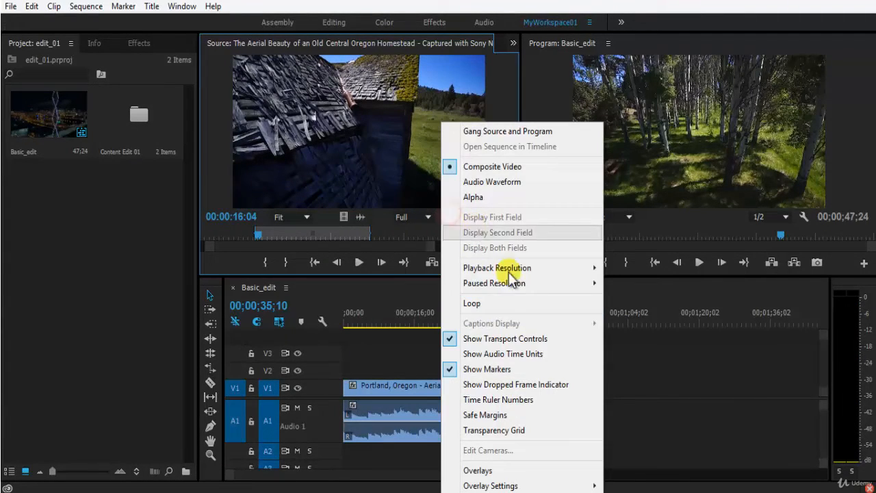
click(554, 339)
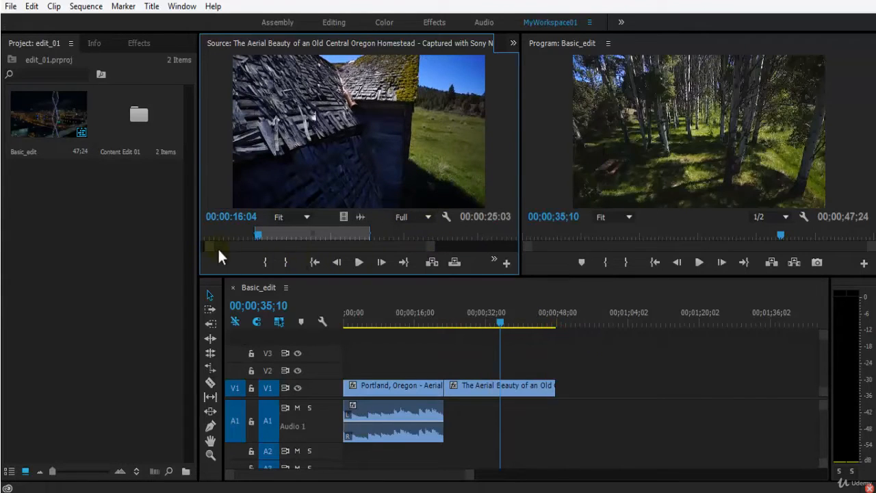
drag(431, 247, 476, 250)
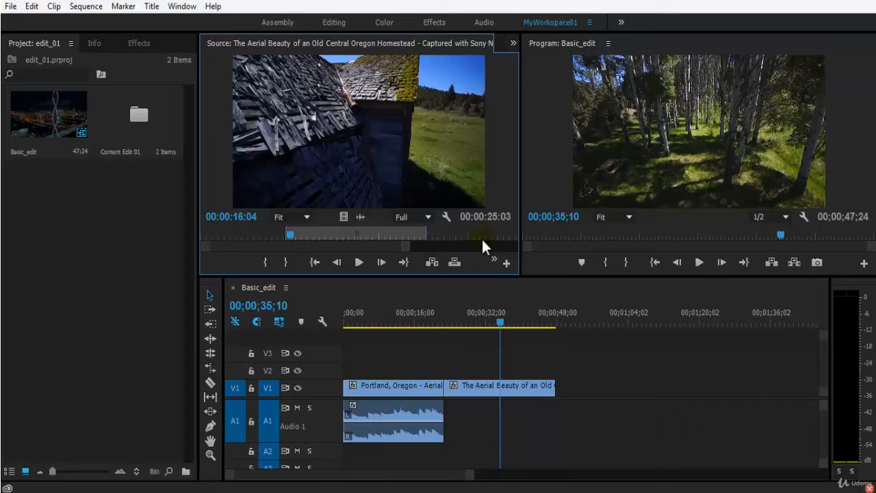
click(446, 217)
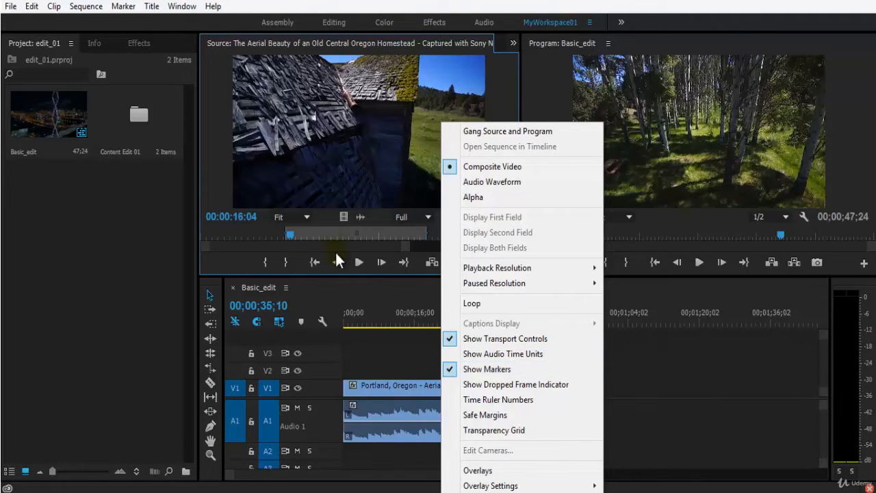
click(313, 233)
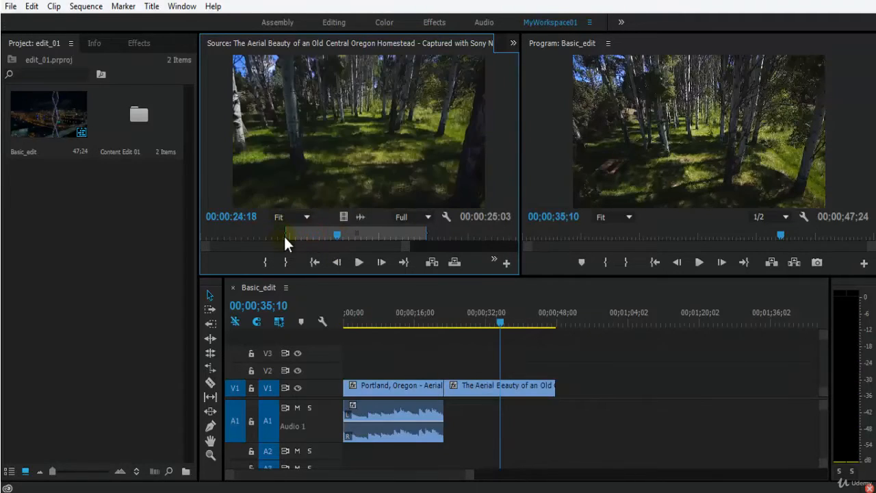
Show Safe Margins in the Source monitor and hide them again
click(446, 216)
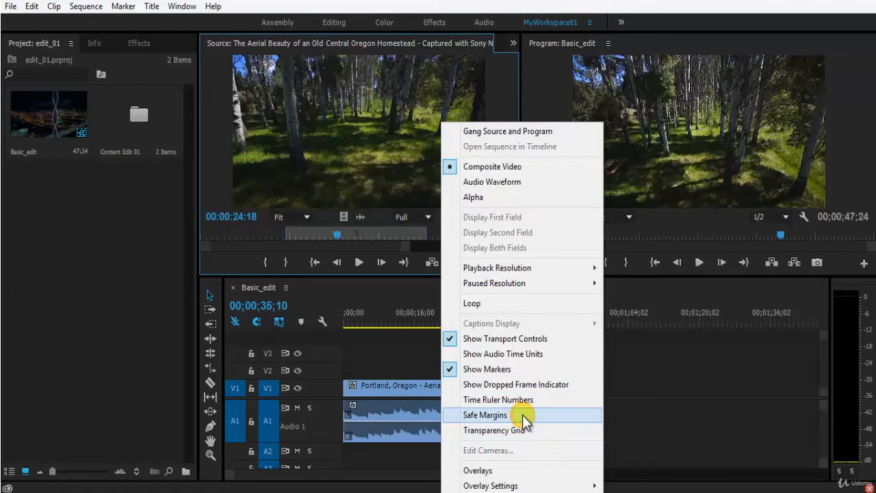
click(522, 414)
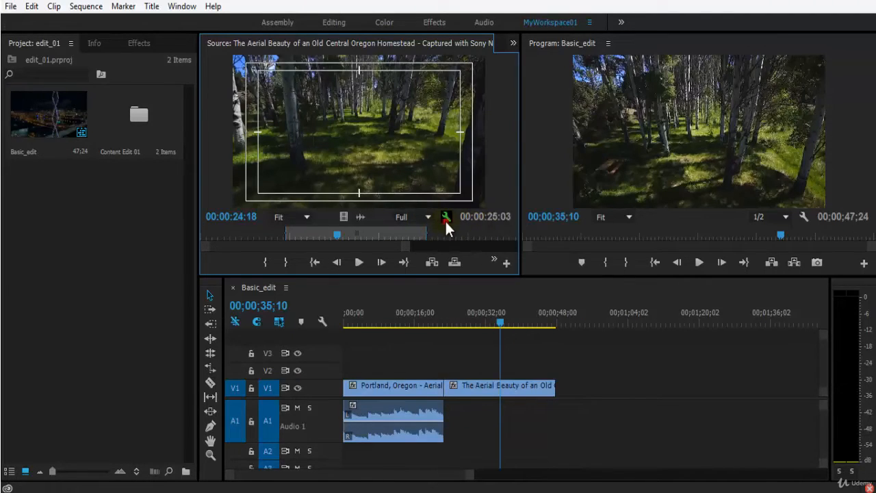
click(445, 220)
click(517, 415)
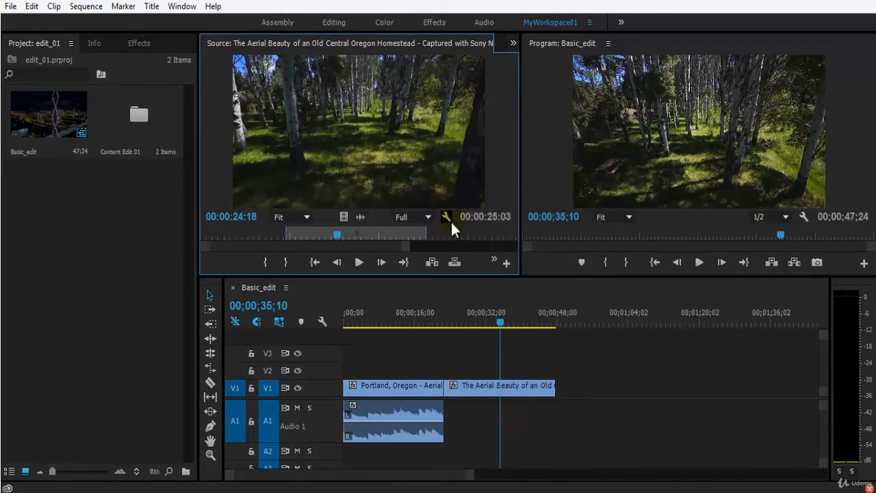
Examine the Source monitor's Overlay Settings choices and save the project
click(447, 218)
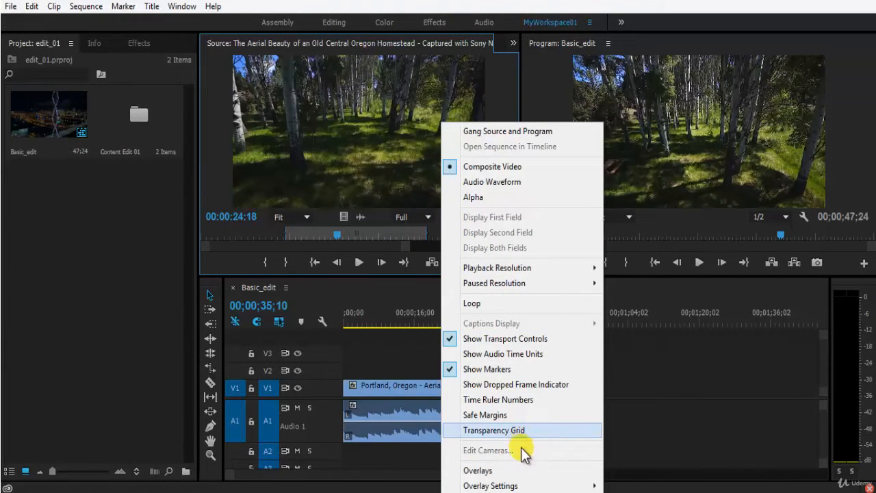
mouse_move(548, 487)
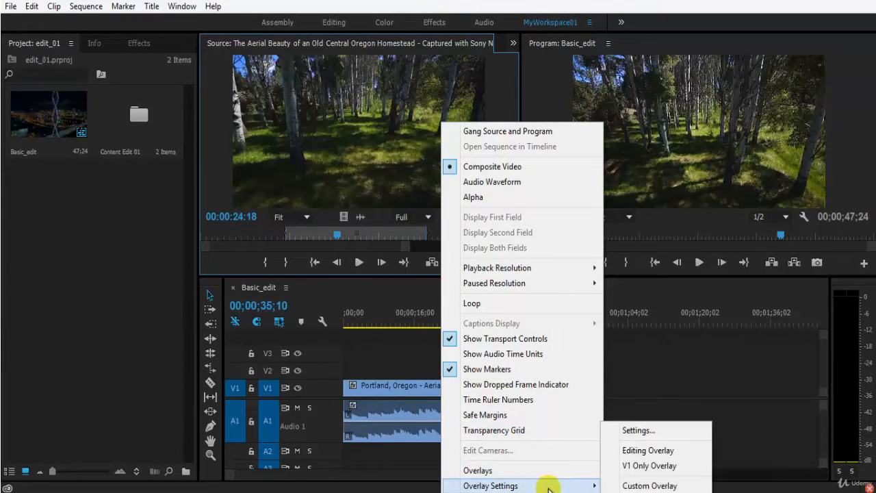
click(383, 85)
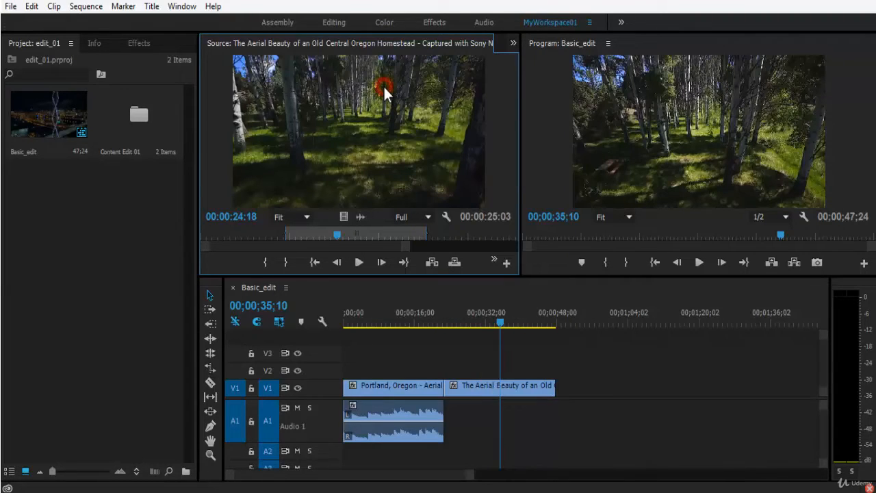
key(ctrl+s)
Scrub the source clip to 00:00:33:21 and play it briefly
drag(338, 233, 388, 235)
key(space)
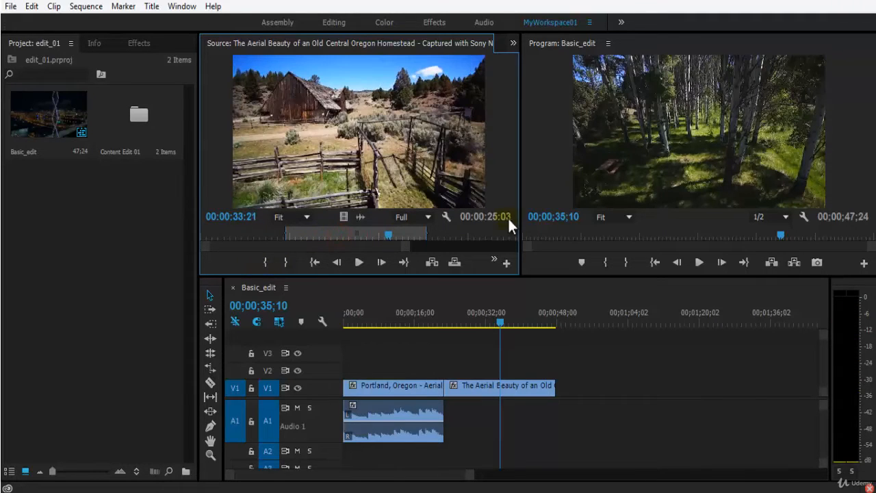
key(space)
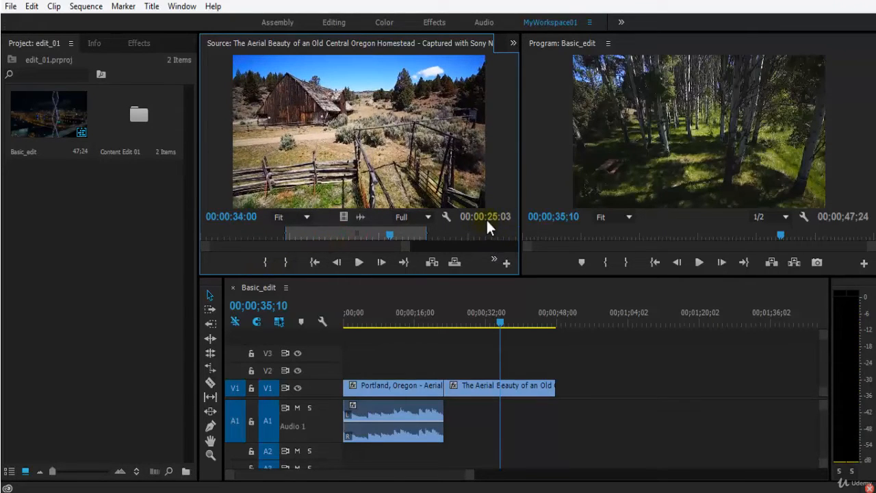
Zoom the Source monitor's time ruler back out and move the source playhead to 00:00:35:09
click(494, 242)
drag(279, 248, 205, 249)
click(280, 235)
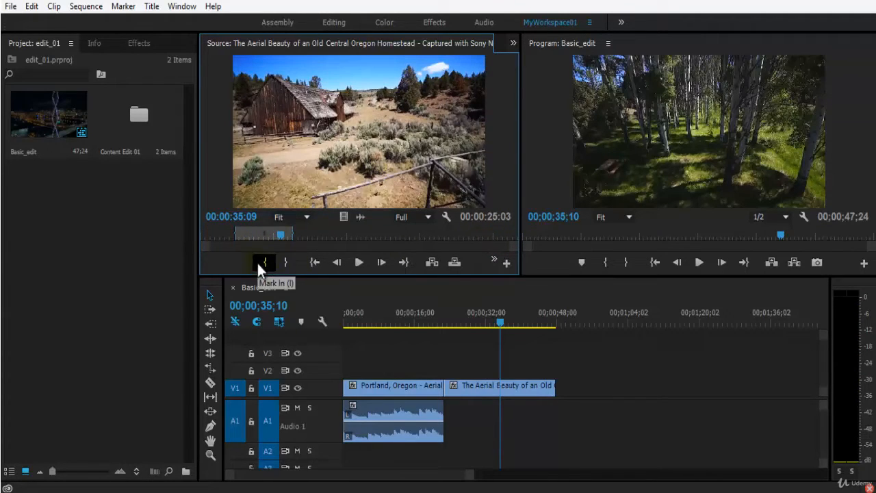
Mark an In point at 00:00:21:17 in the source clip and undo it
drag(279, 236, 248, 236)
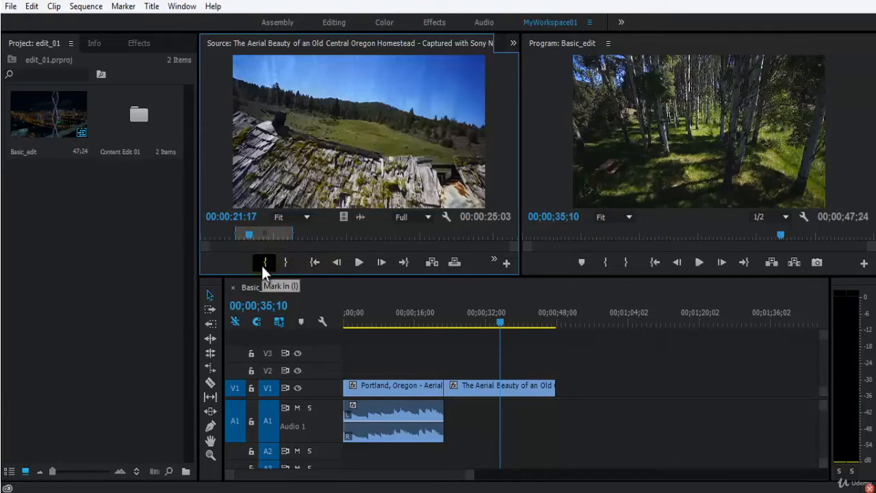
click(263, 263)
key(ctrl+z)
Scrub the source clip to 00:00:29:21 and jump to its In point and its Out point
drag(245, 231, 267, 233)
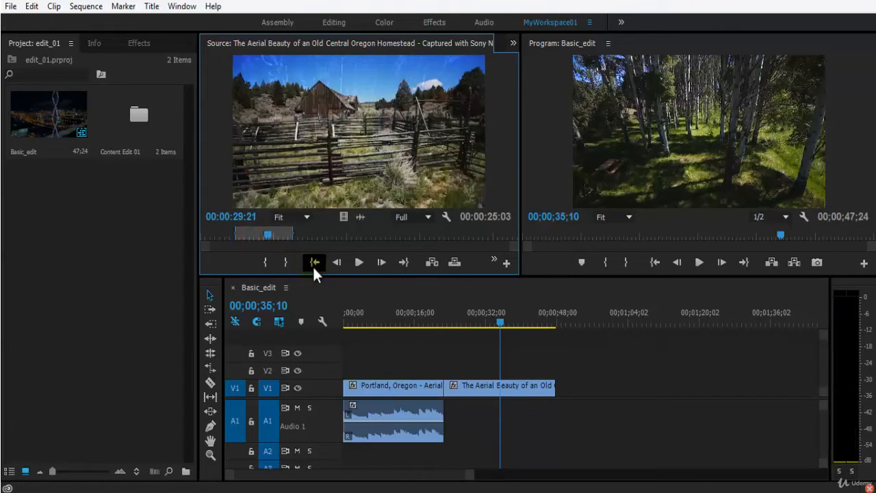
click(317, 266)
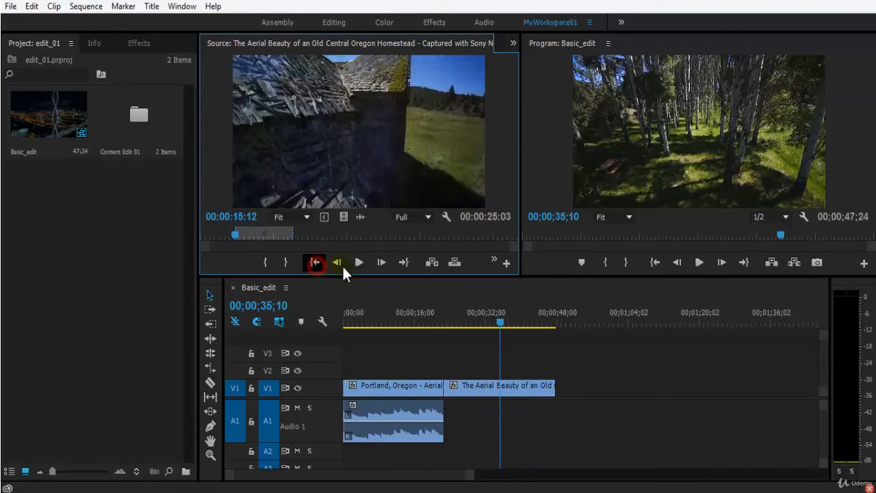
click(405, 263)
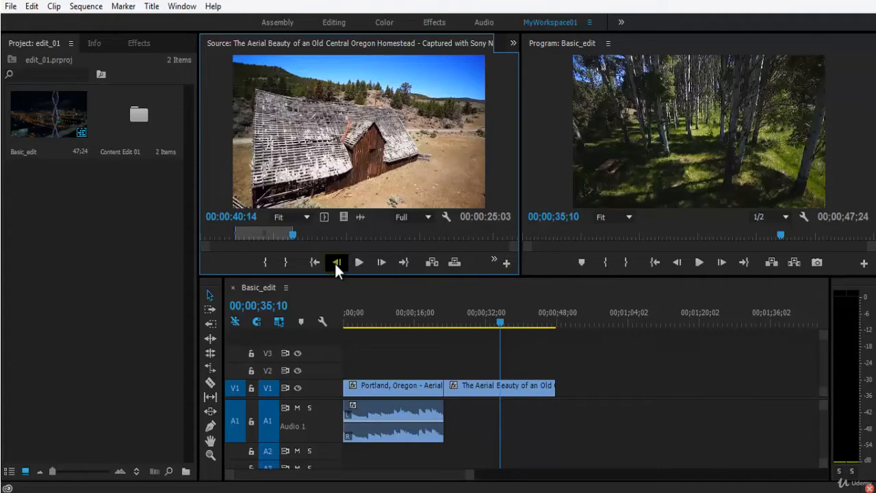
Step the source clip backward frame by frame from the Out point to 00:00:40:02
click(336, 262)
click(336, 262)
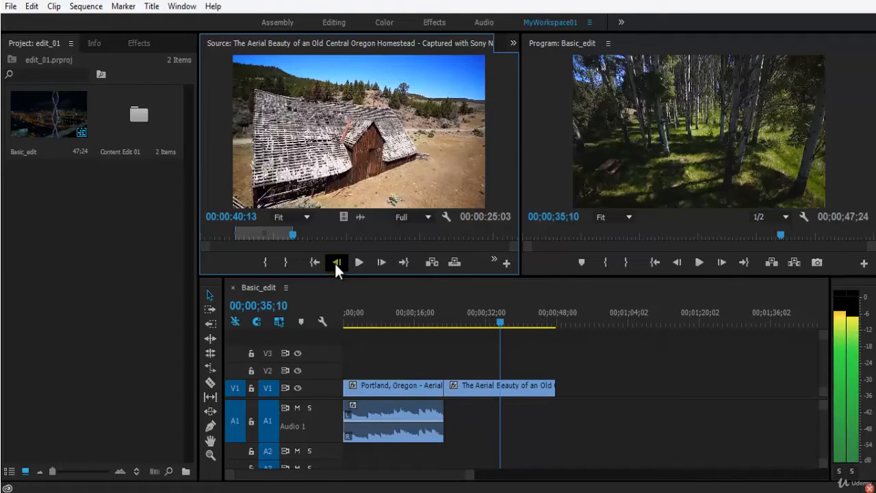
click(336, 262)
click(337, 262)
click(336, 263)
click(336, 262)
click(336, 262)
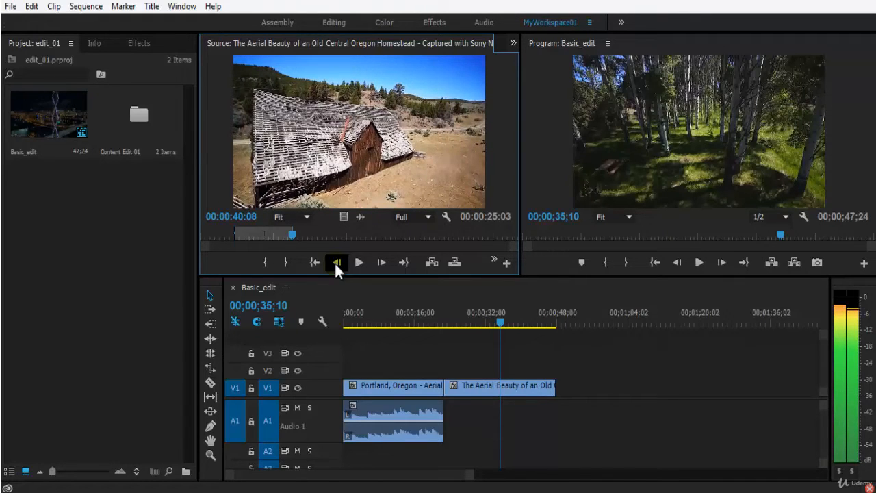
click(336, 262)
click(336, 262)
click(336, 262)
click(336, 262)
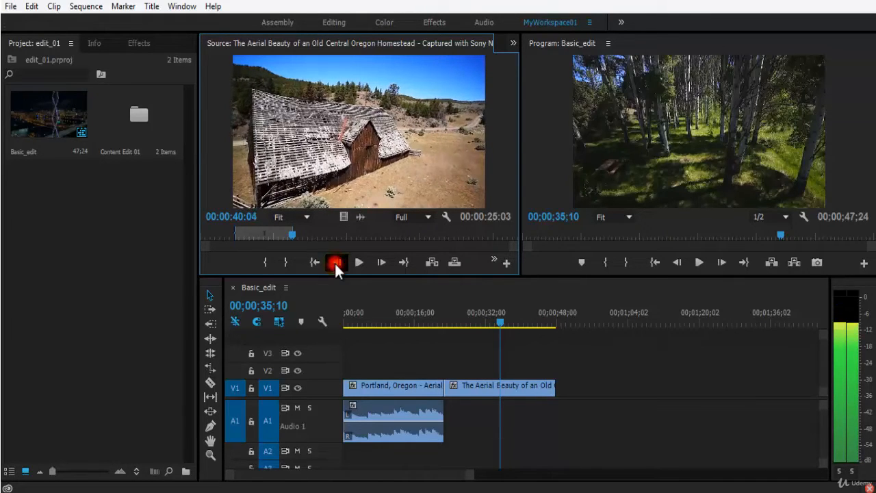
click(336, 262)
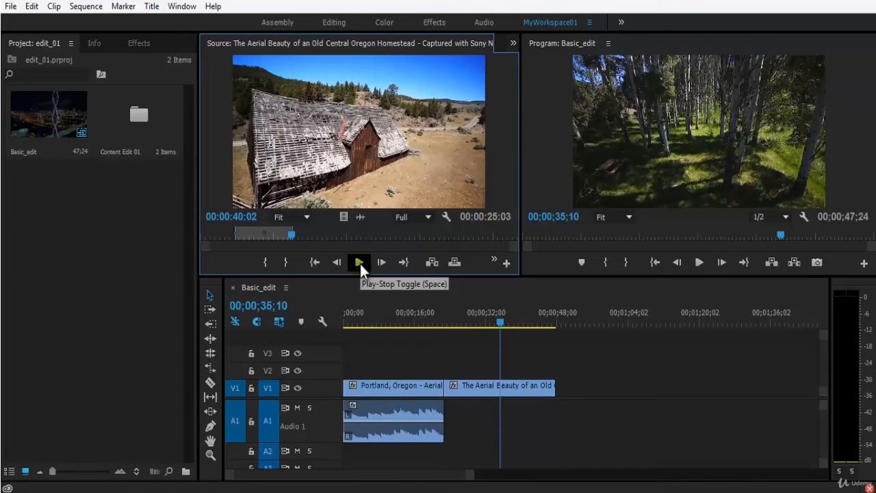
Play and stop the source clip twice and step forward frame by frame to 00:00:44:13
click(360, 264)
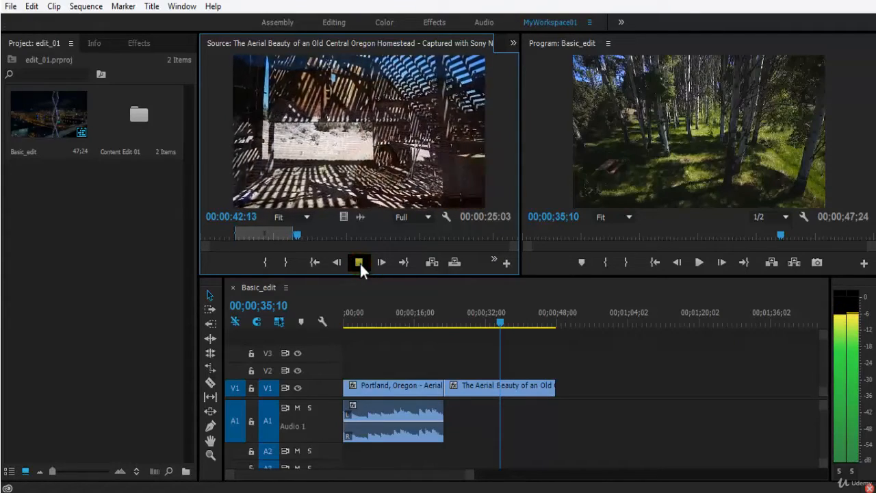
click(359, 262)
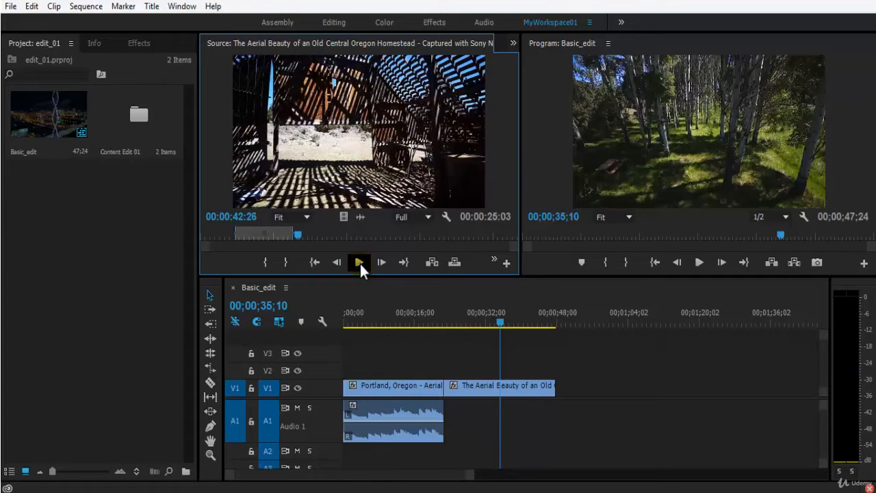
click(360, 264)
click(360, 264)
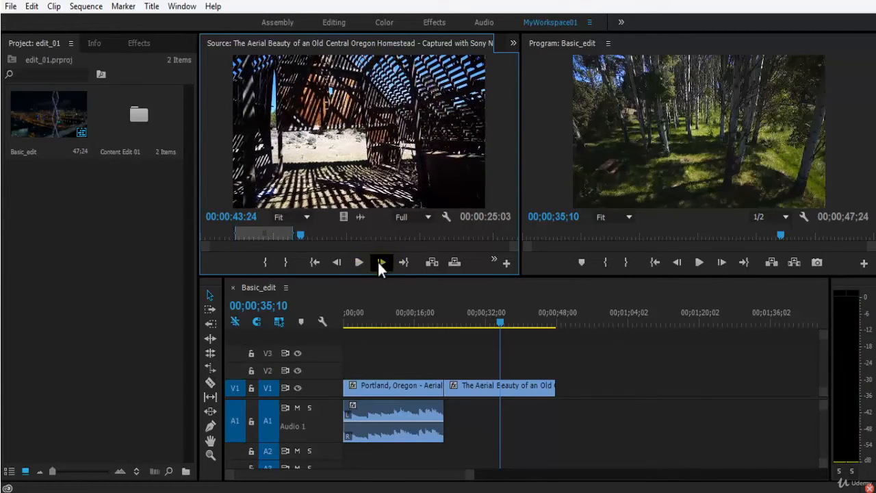
click(378, 261)
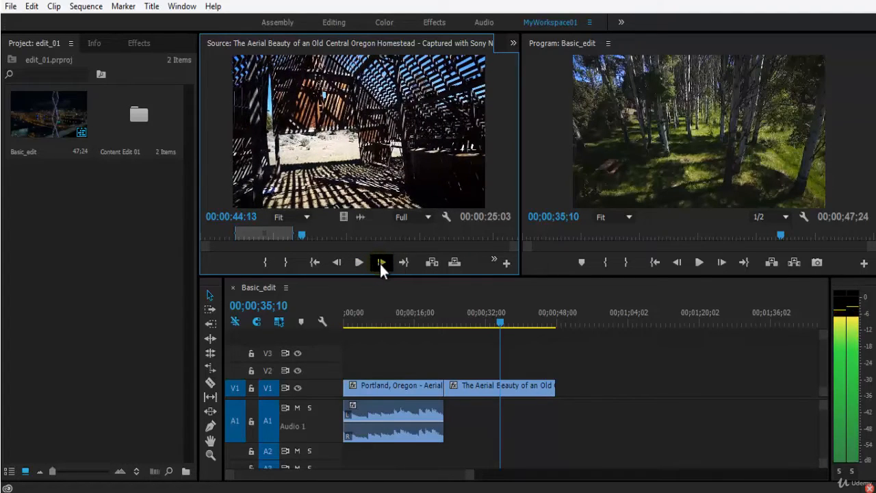
Insert the marked source range into the Basic_edit timeline at 00;00;51;15 and move the playhead to 00;01;01;28
click(404, 263)
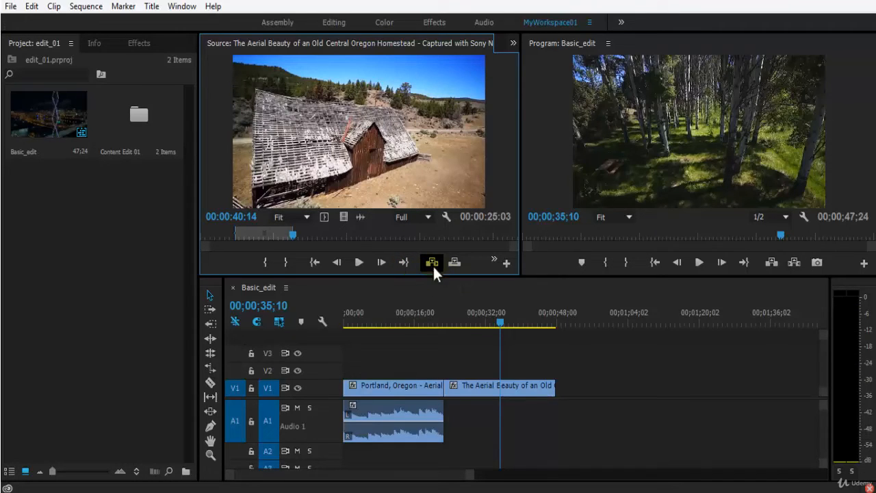
drag(559, 316, 572, 316)
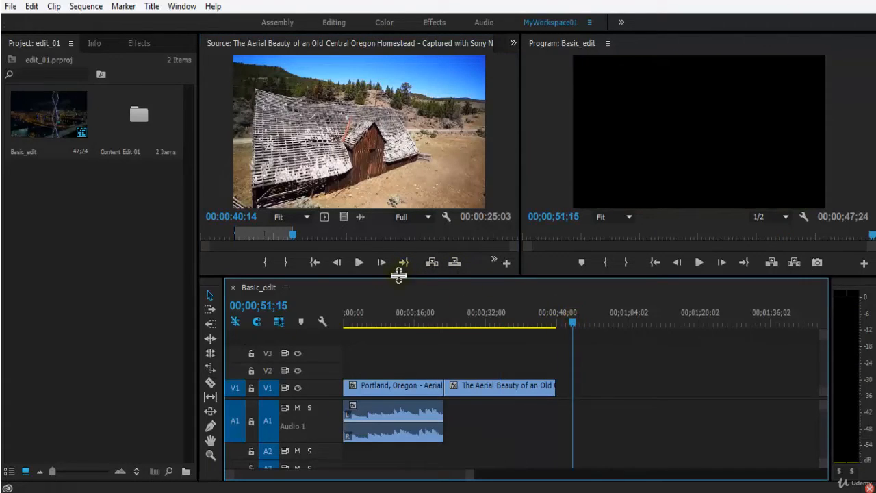
click(432, 263)
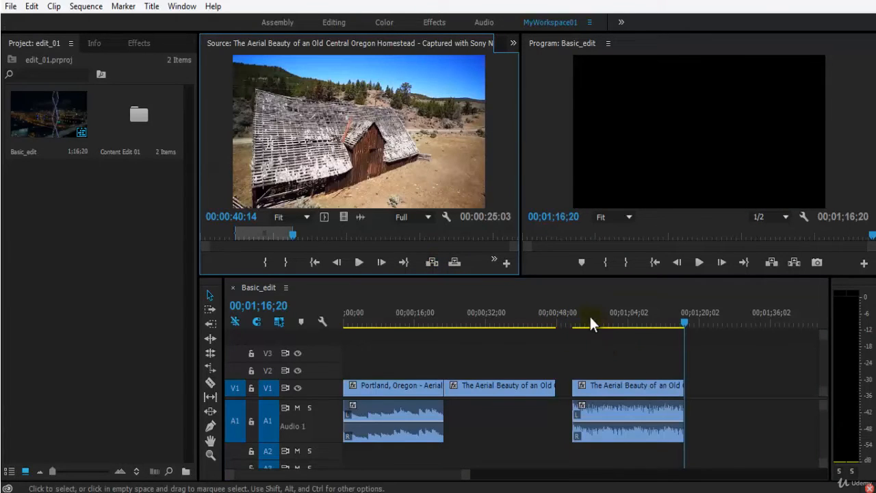
drag(589, 323, 619, 322)
click(767, 361)
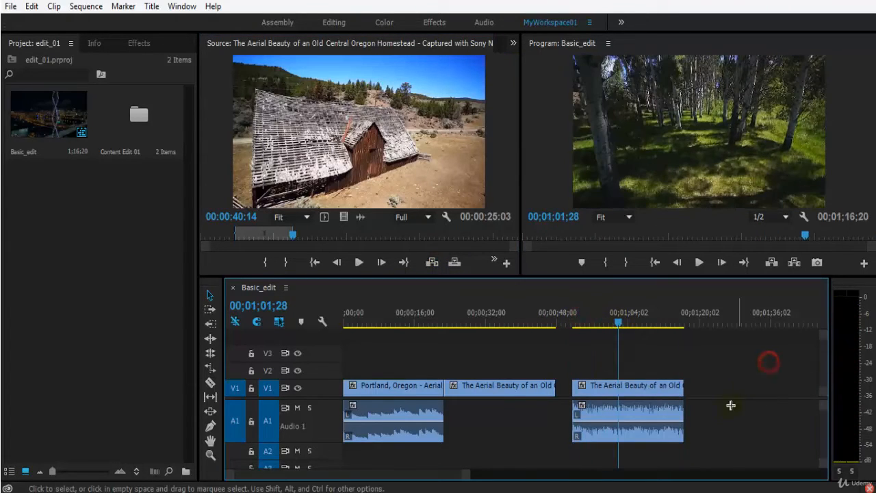
drag(731, 405, 698, 449)
Delete the newly inserted clip from the timeline and undo the deletion
click(618, 388)
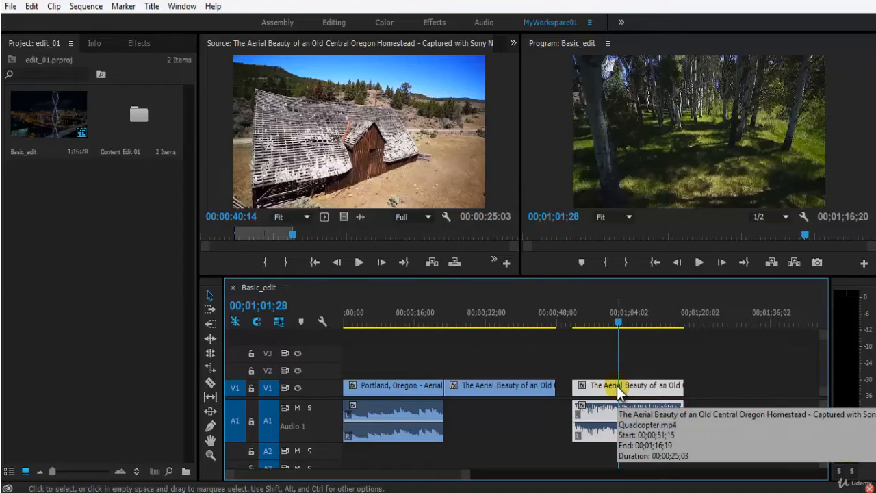
key(Delete)
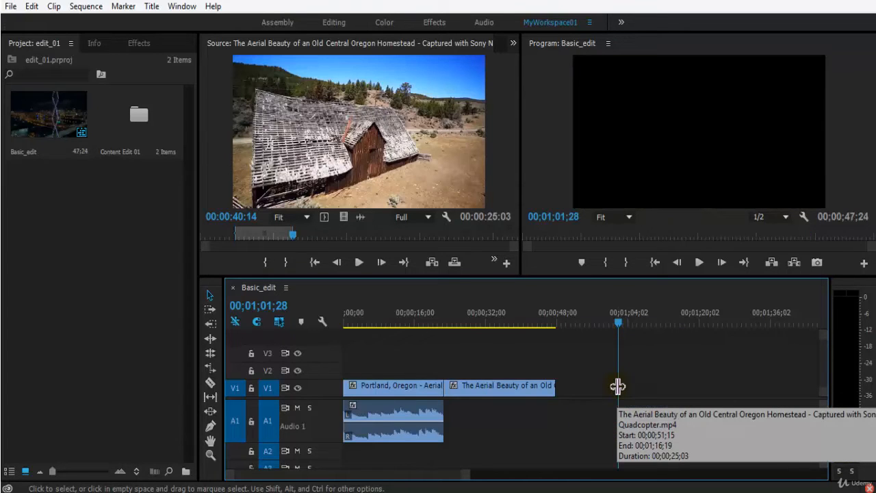
key(ctrl+z)
Disable the newly inserted clip in the timeline and scrub the playhead back to 00;00;49;14
right_click(618, 387)
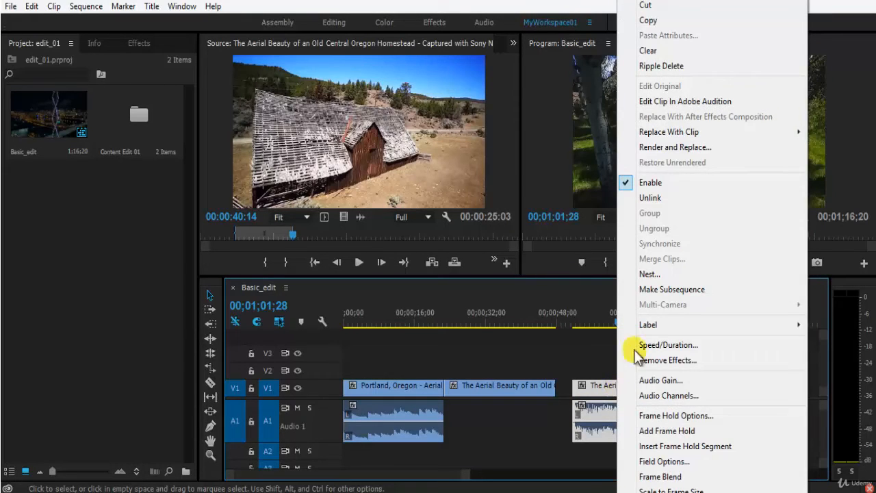
scroll(675, 284, down, 3)
click(650, 10)
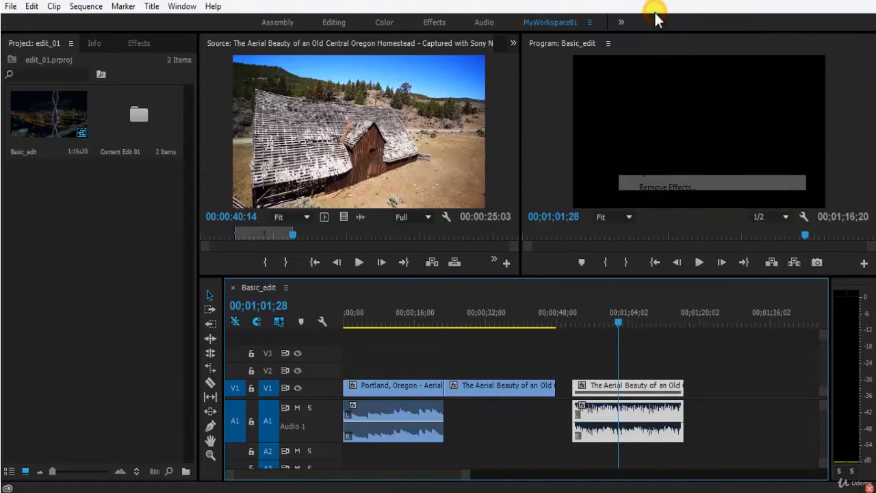
click(731, 378)
click(600, 318)
drag(594, 325, 564, 331)
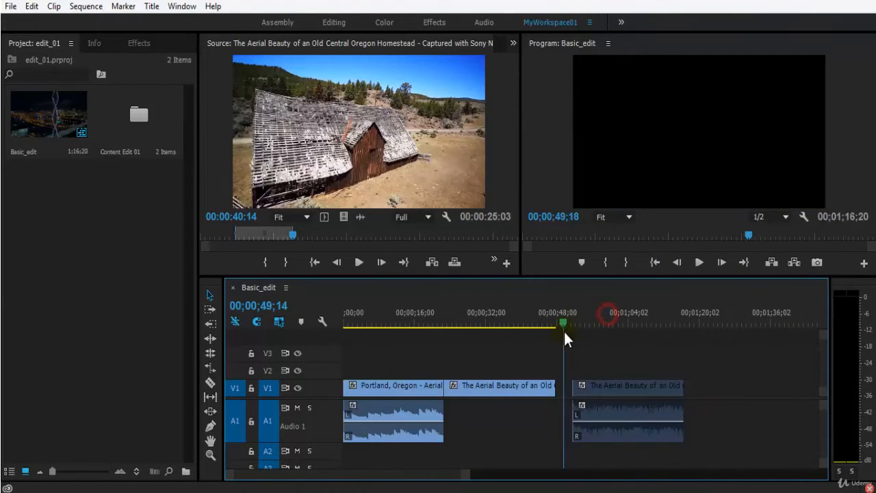
Play the sequence across the disabled clip, stop, and enable that clip again
key(space)
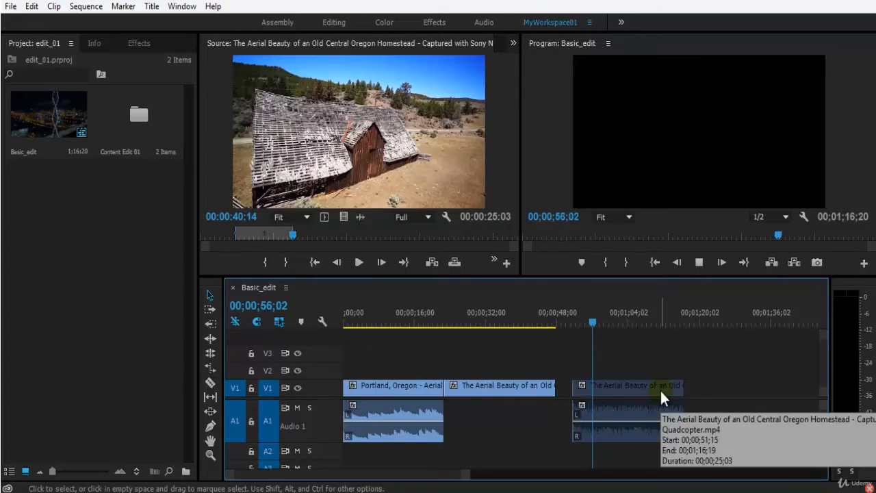
key(space)
click(660, 391)
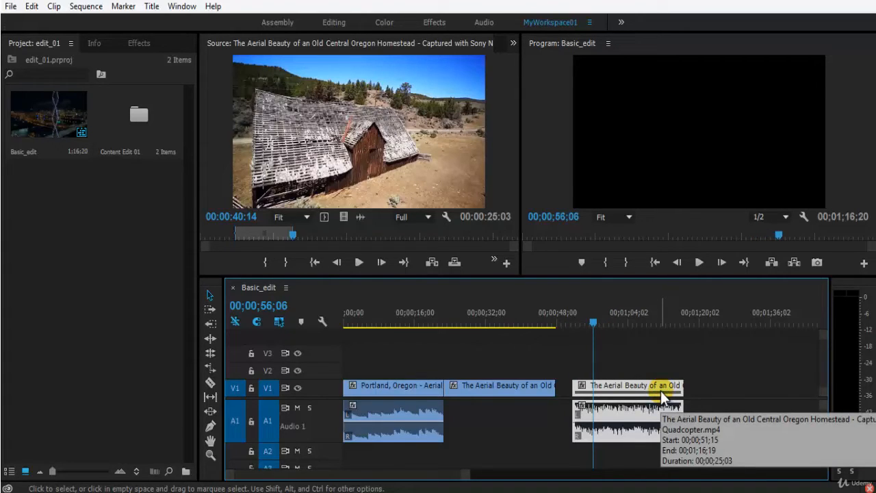
right_click(663, 390)
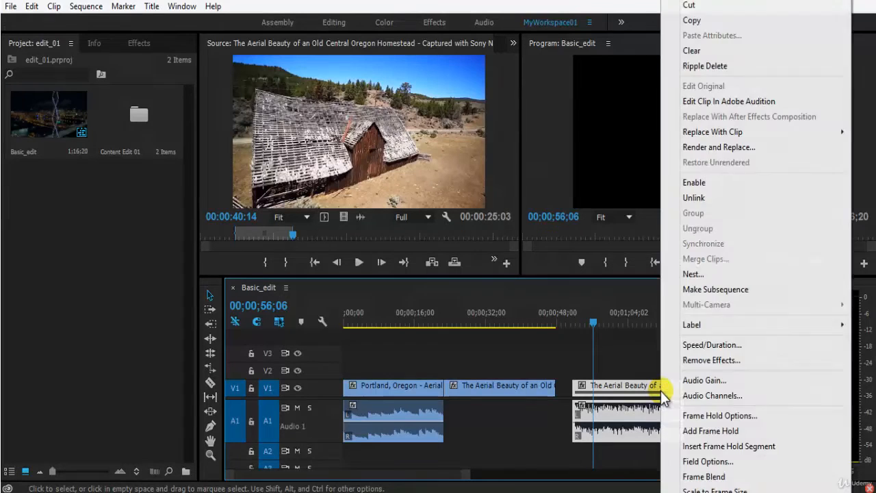
click(712, 183)
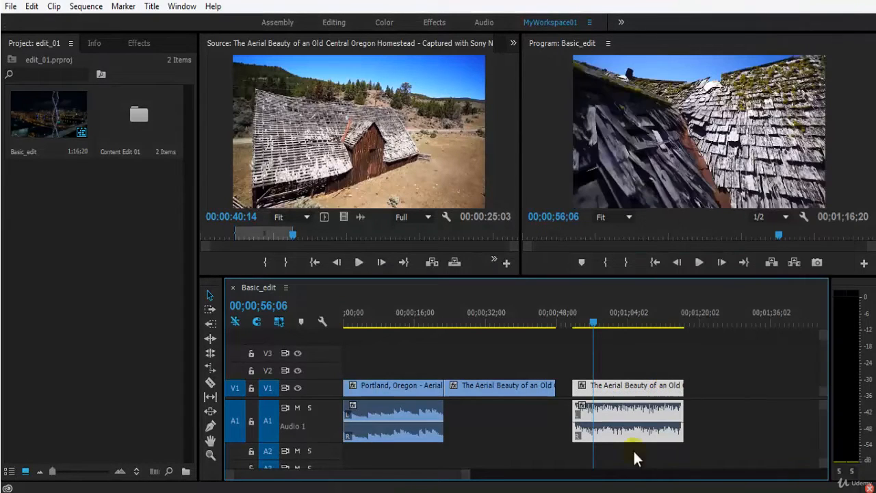
drag(738, 392, 767, 412)
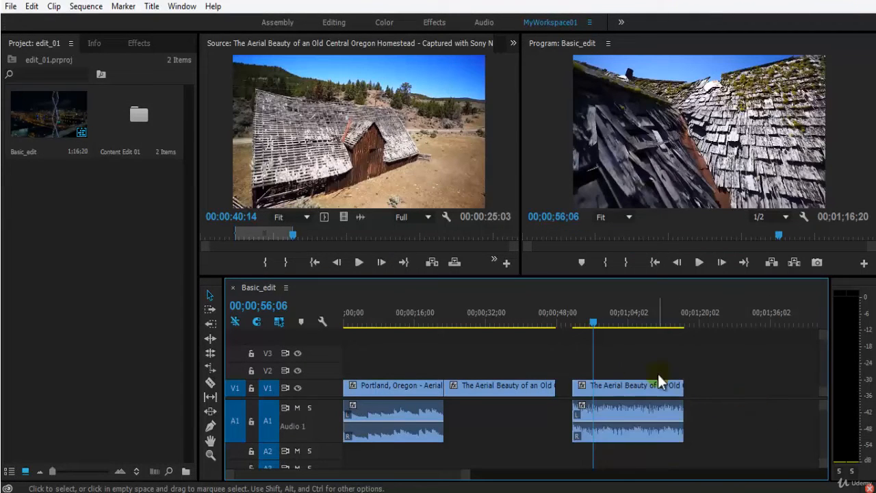
Cut the separate third clip out of the Basic_edit timeline
click(641, 391)
right_click(641, 389)
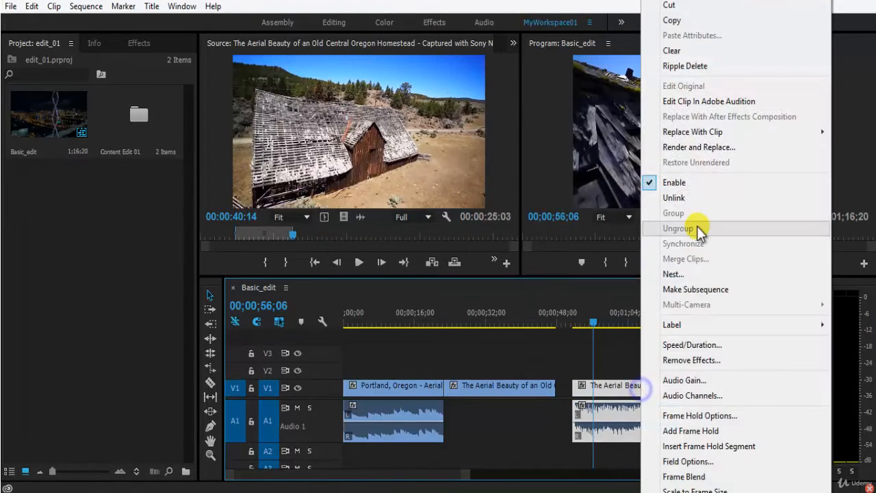
click(693, 10)
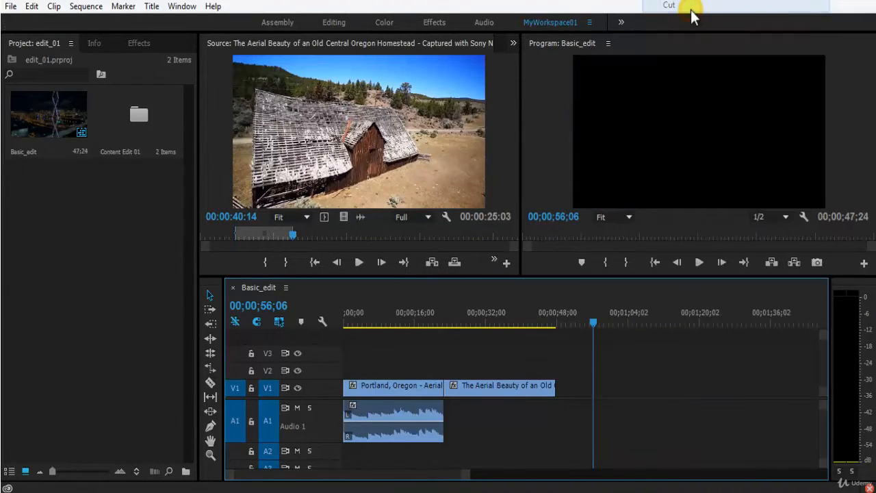
Paste the cut clip at 00;01;33;29 in the timeline and undo the paste
drag(603, 319, 763, 334)
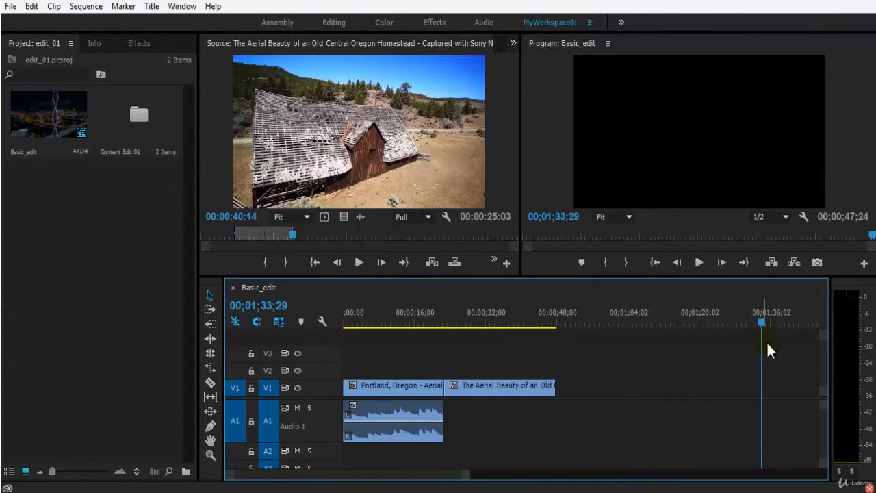
key(ctrl+v)
key(ctrl+z)
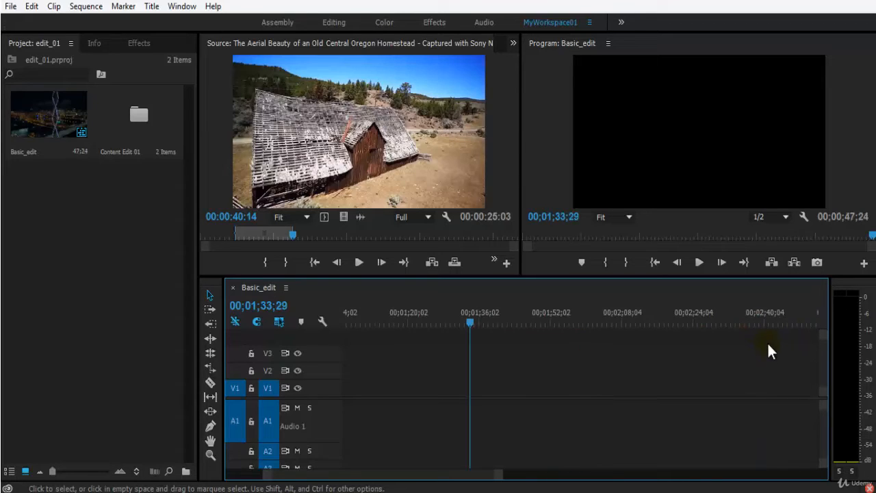
Paste the cut clip into the timeline at 00;00;58;08 and delete the pasted clip
key(minus)
key(minus)
key(minus)
mouse_move(413, 312)
mouse_down()
mouse_move(443, 321)
mouse_move(410, 321)
mouse_up()
key(ctrl+v)
click(488, 371)
drag(477, 356, 406, 444)
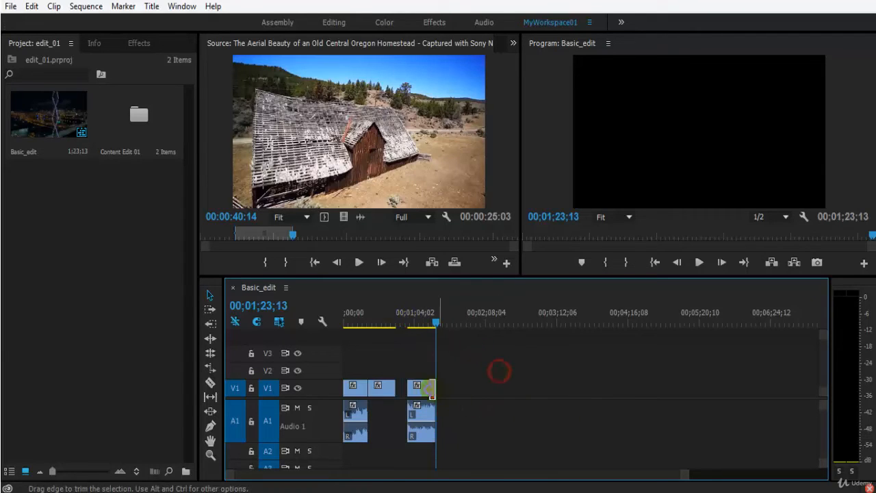
click(419, 390)
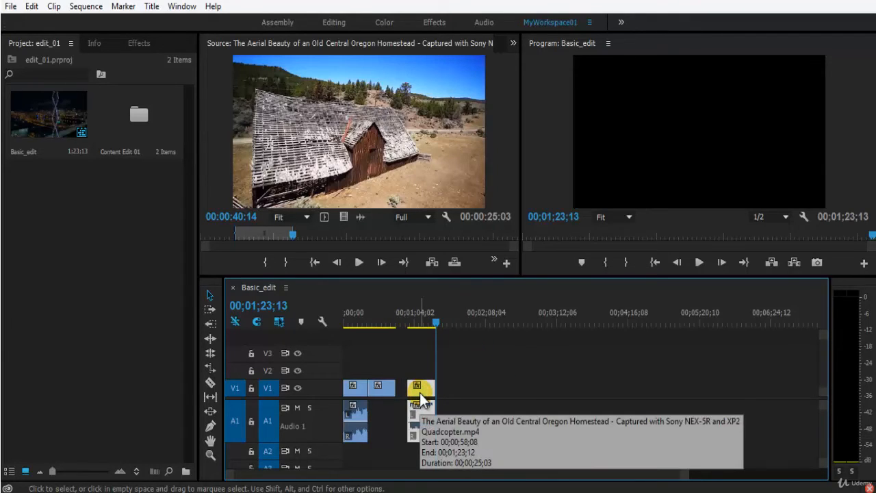
key(Delete)
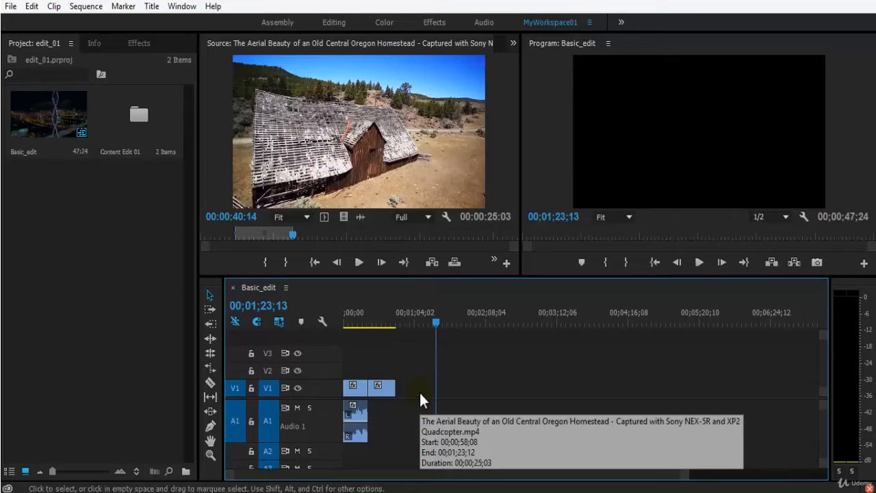
key(=)
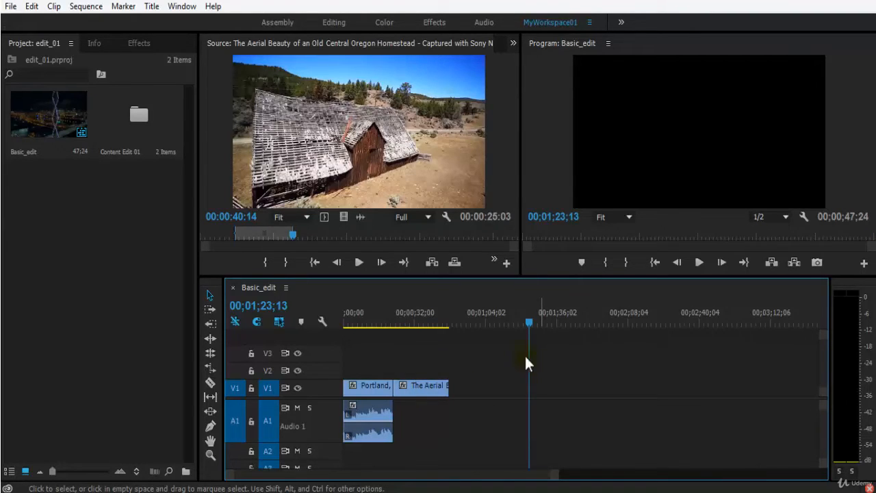
Check the Source monitor's additional transport commands and save the project
click(494, 261)
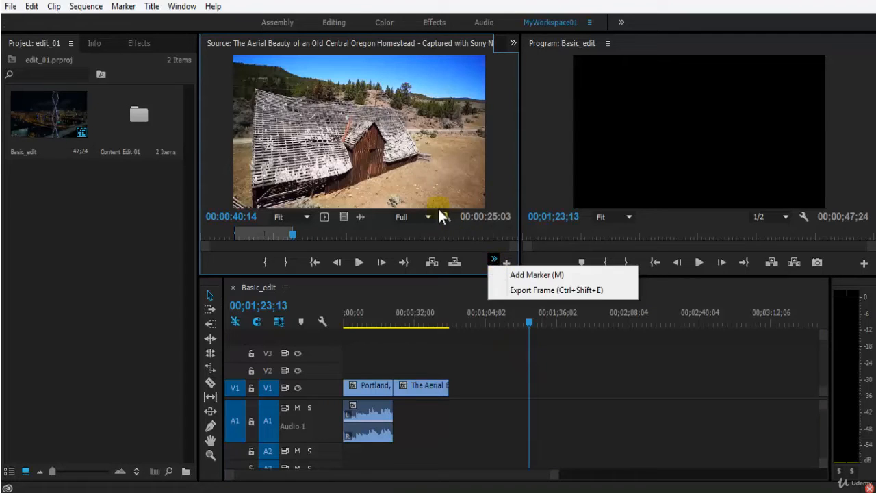
click(392, 174)
key(ctrl+s)
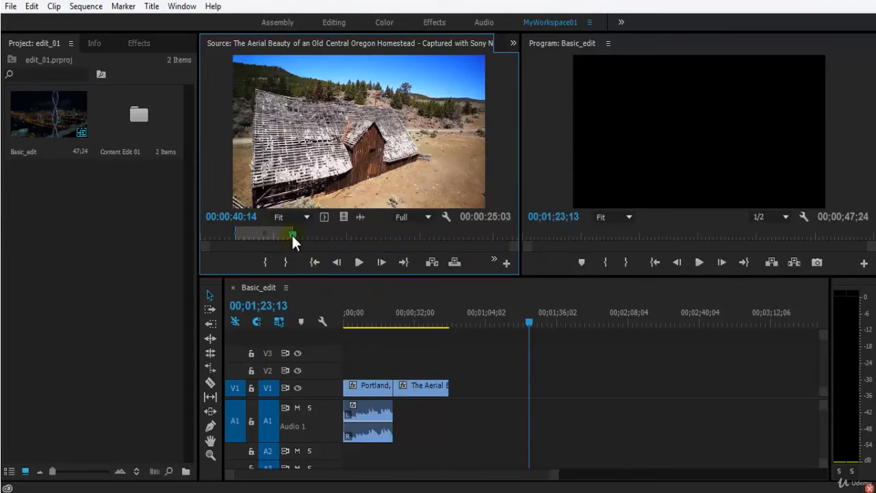
Add a marker to the source clip at 00:00:54:11 and move the source playhead to 00:00:59:29
click(325, 235)
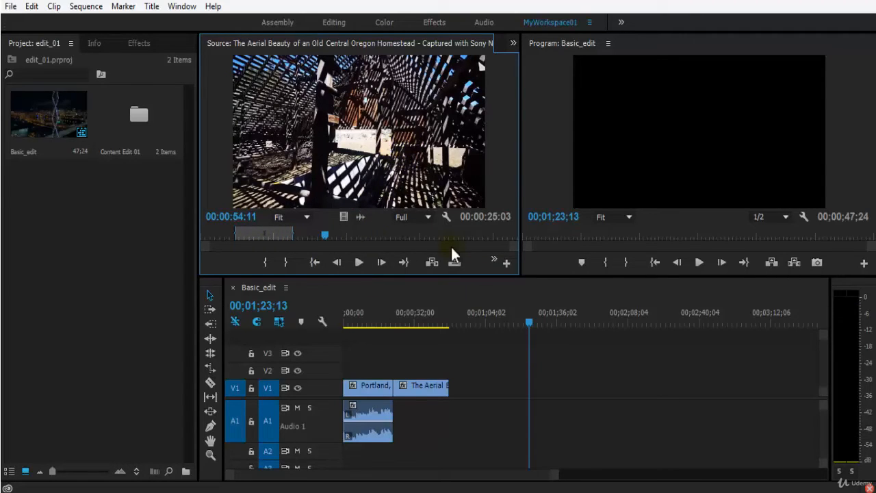
click(495, 260)
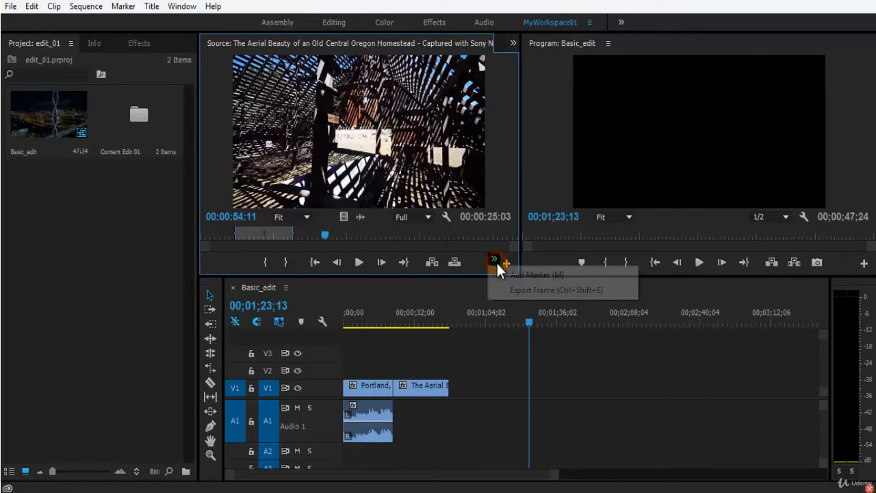
click(505, 275)
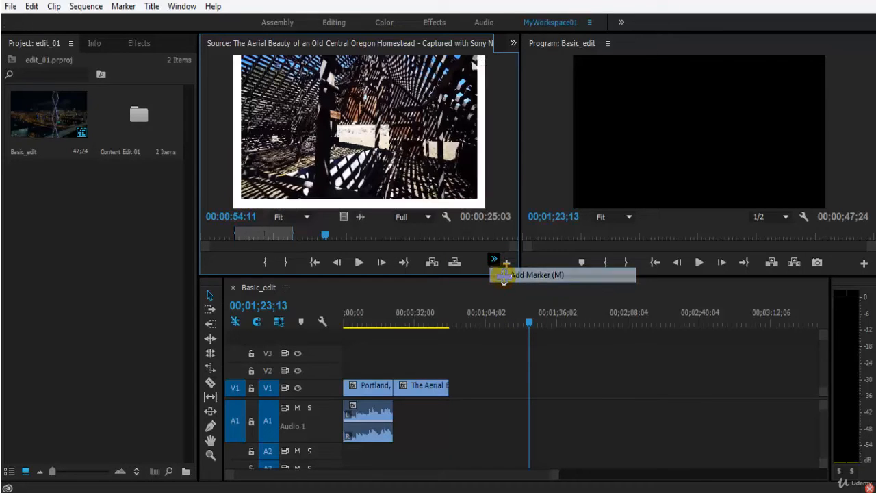
drag(325, 235, 338, 234)
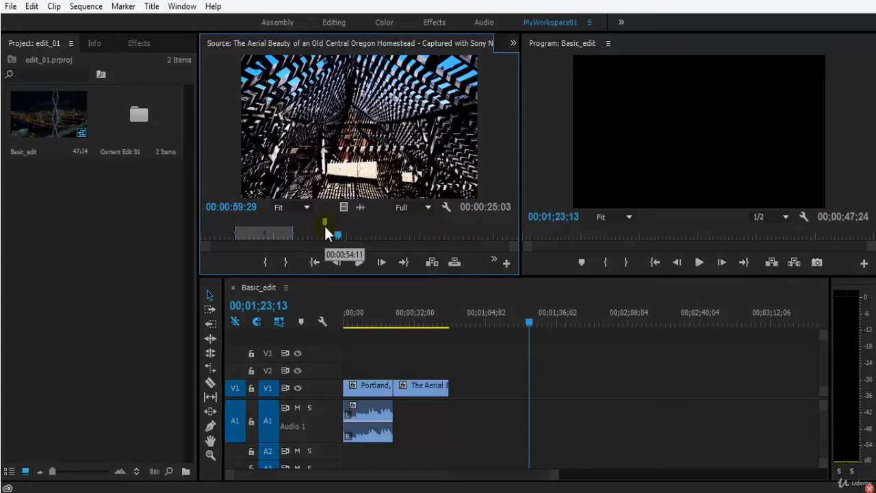
Add a marker to the source clip at 00:01:10:27, named "house" and coloured red
drag(341, 233, 366, 234)
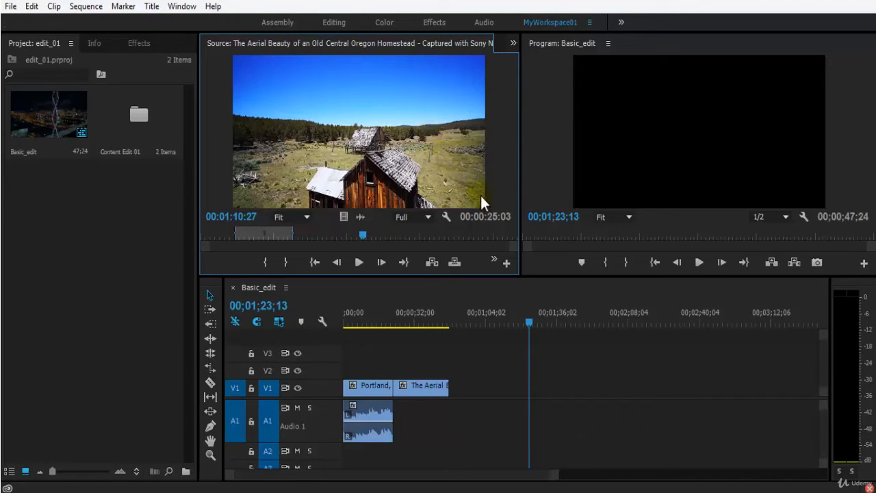
key(m)
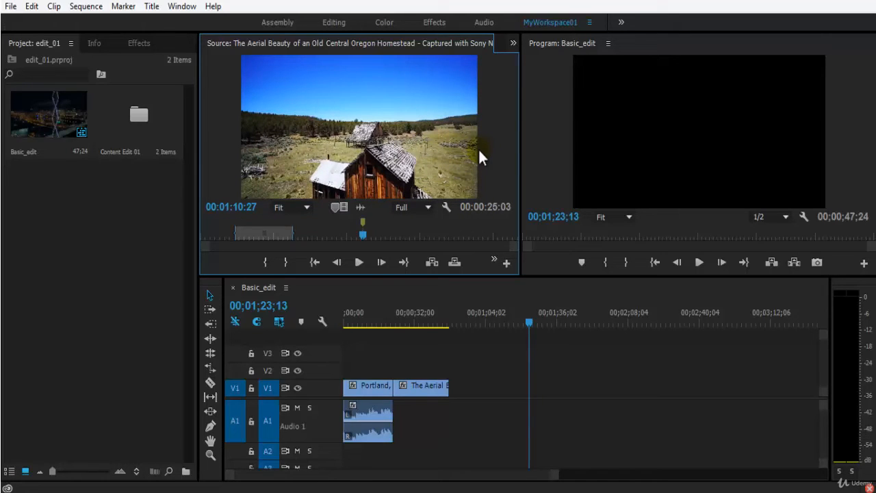
double_click(363, 222)
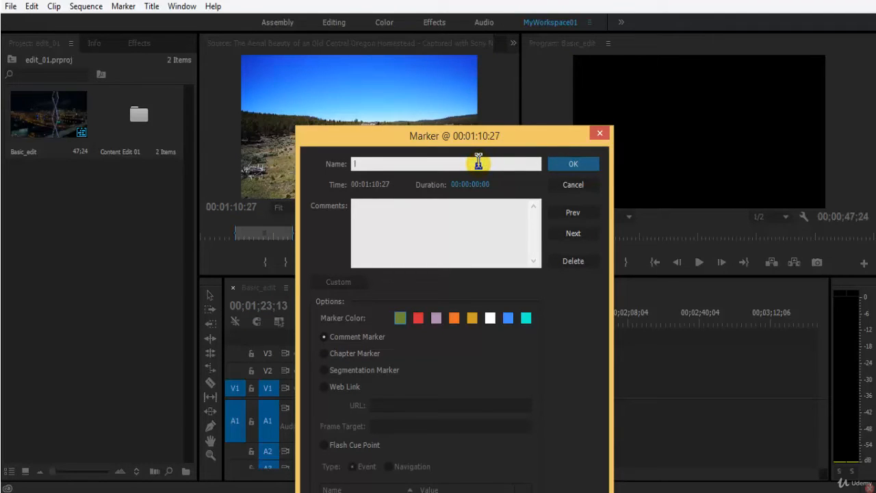
text(house)
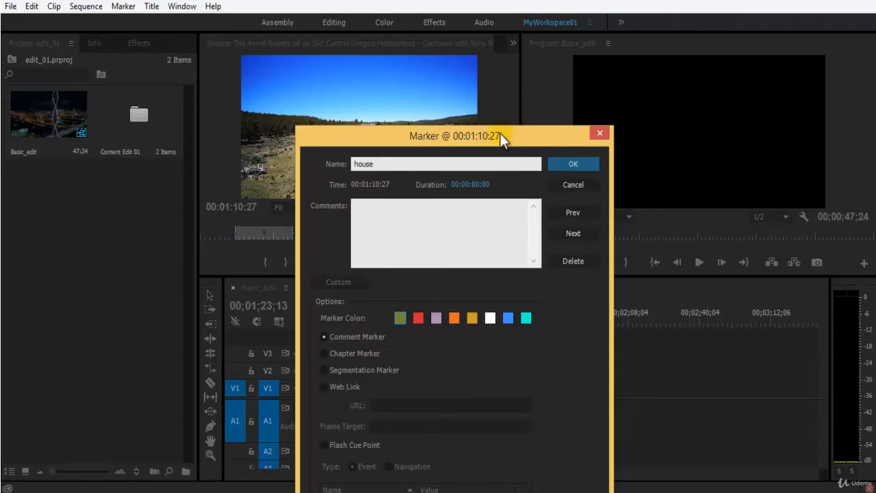
mouse_move(500, 133)
mouse_down()
mouse_move(605, 149)
mouse_move(613, 105)
mouse_up()
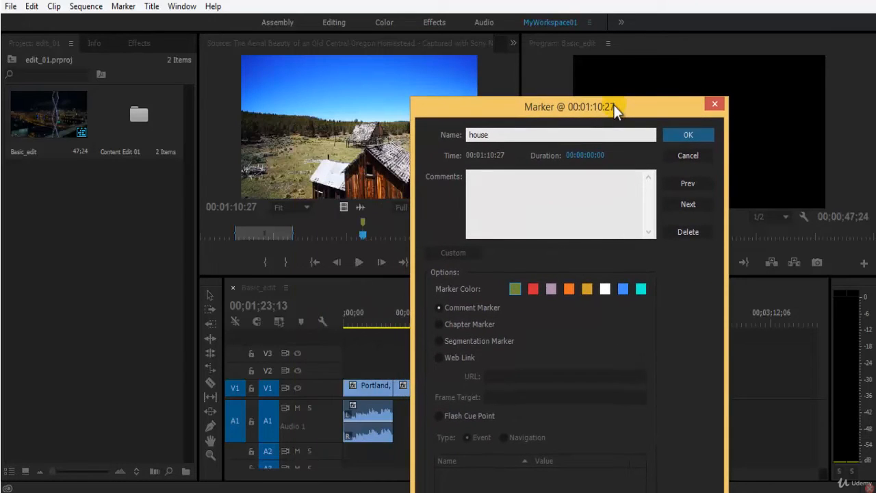
click(534, 288)
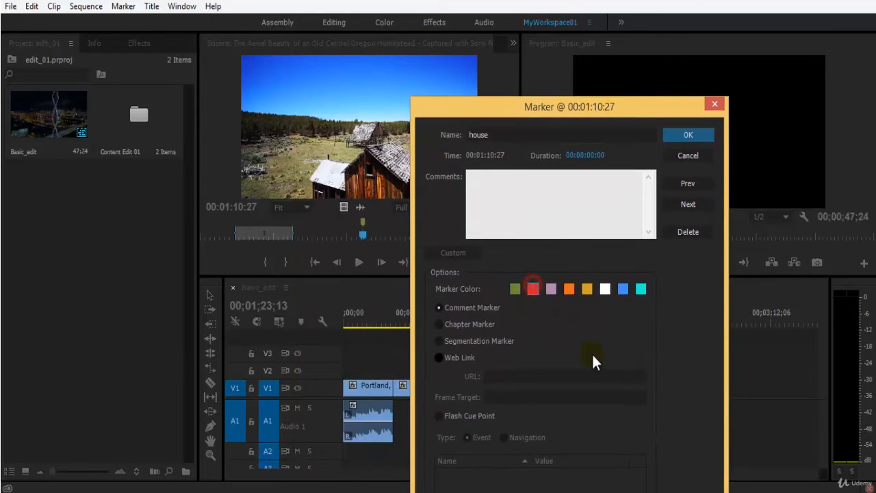
click(698, 129)
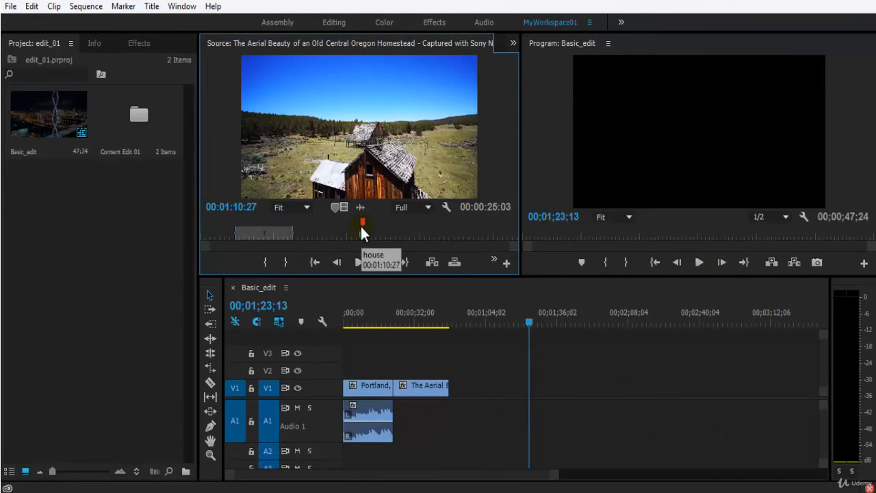
Play the source clip from 00:01:08:20 past the house marker, pausing before the marker to save the project
click(360, 233)
click(357, 235)
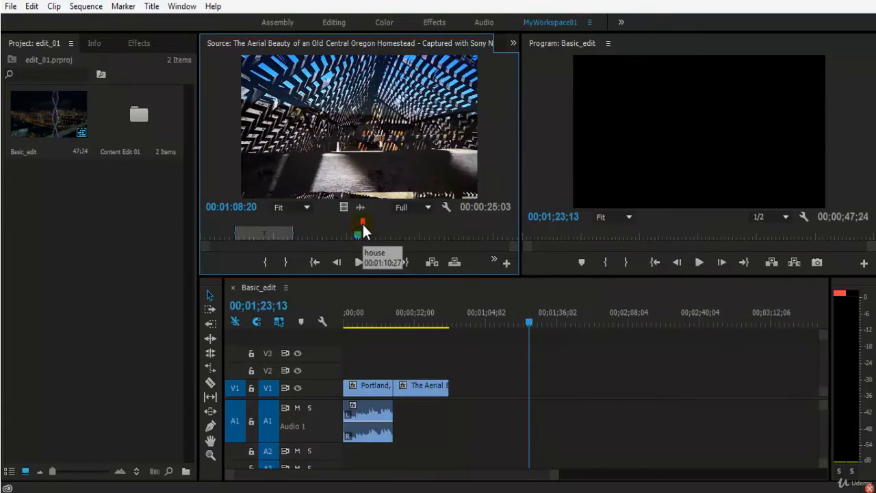
key(space)
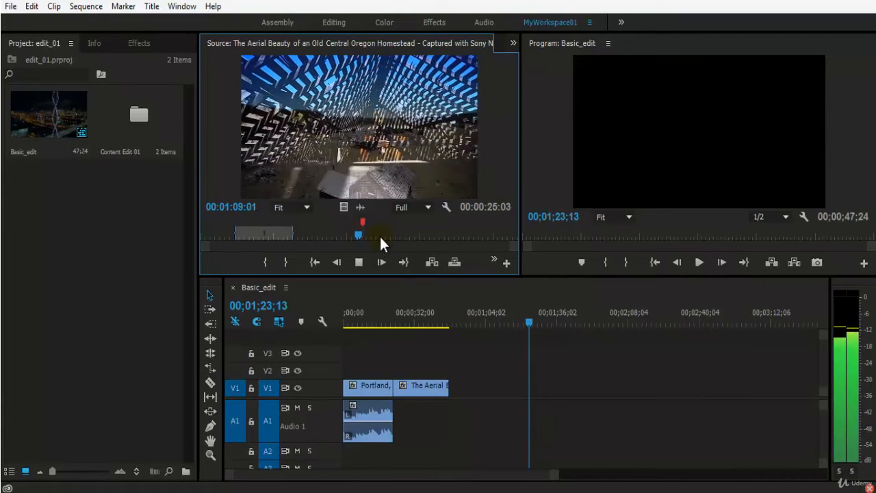
key(space)
key(ctrl+s)
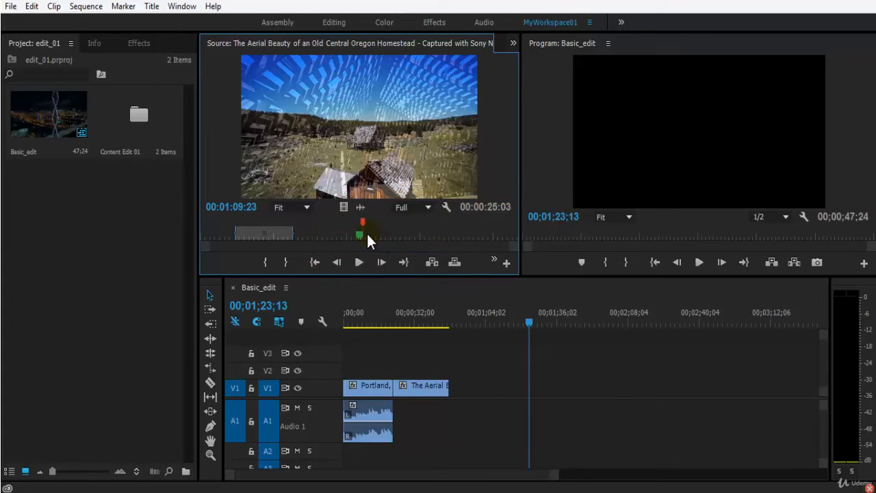
key(space)
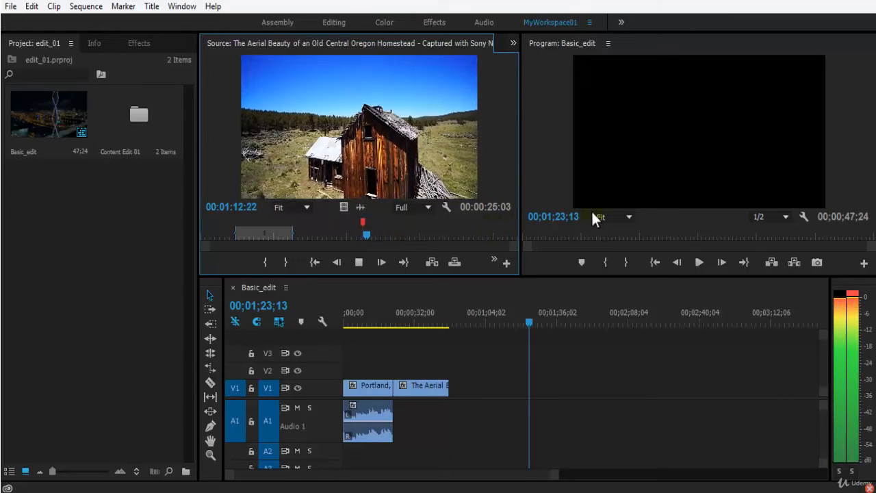
Stop the source clip's playback, save the project and move the source playhead to 00:01:19:01
click(493, 260)
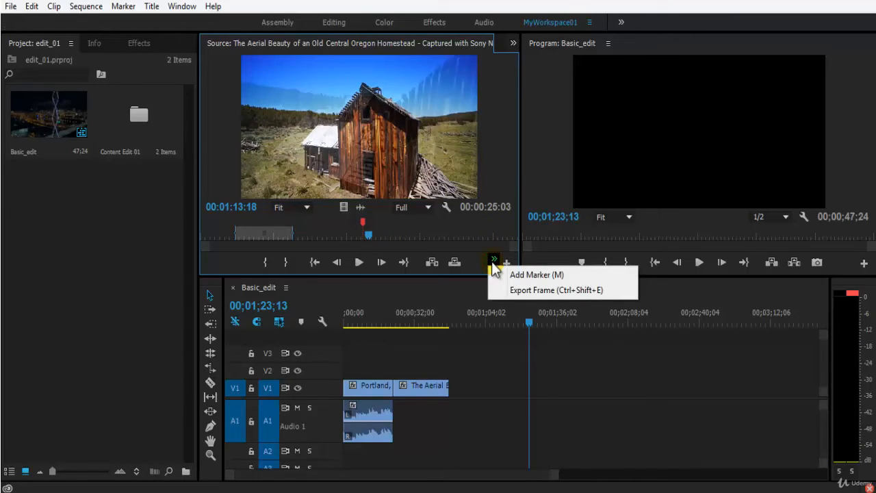
click(367, 236)
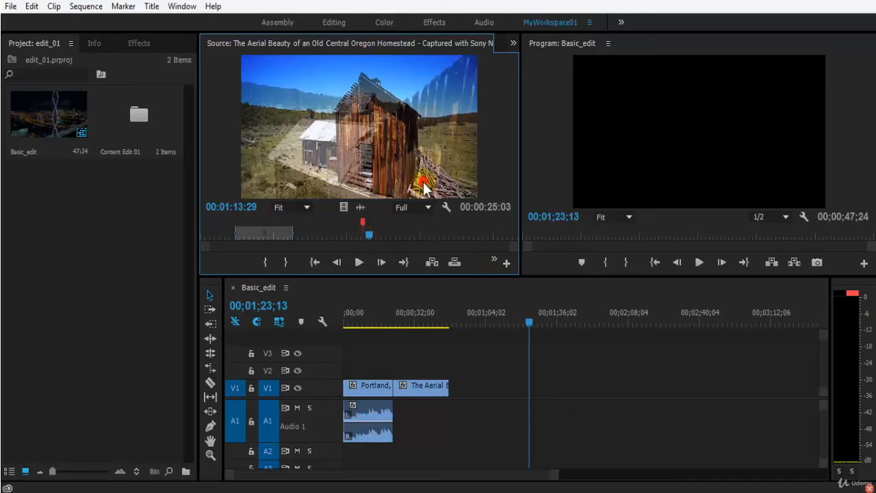
key(ctrl+s)
drag(374, 235, 383, 237)
click(428, 155)
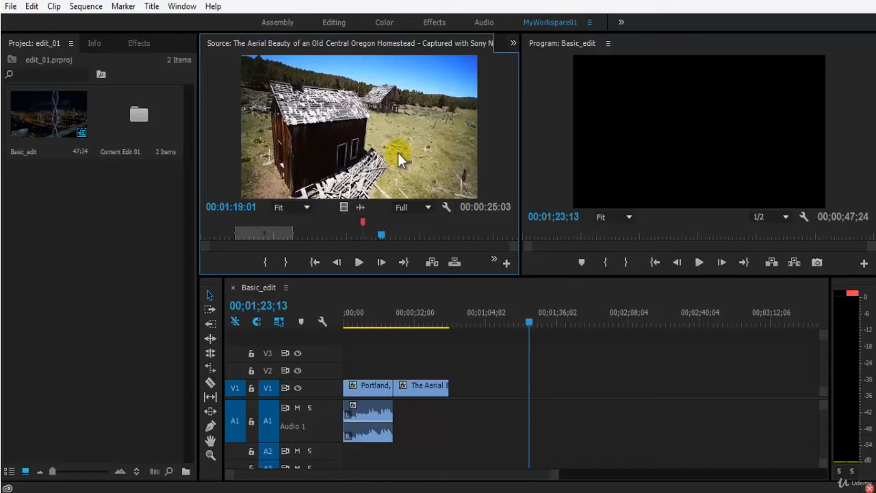
Set up a frame export of the source clip at 00:01:19:01, named "screenshot1" in JPEG format
click(493, 260)
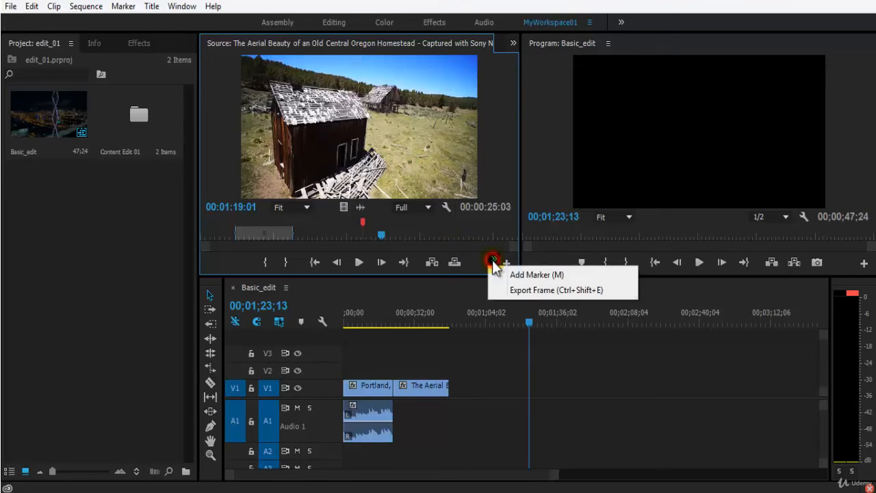
click(507, 292)
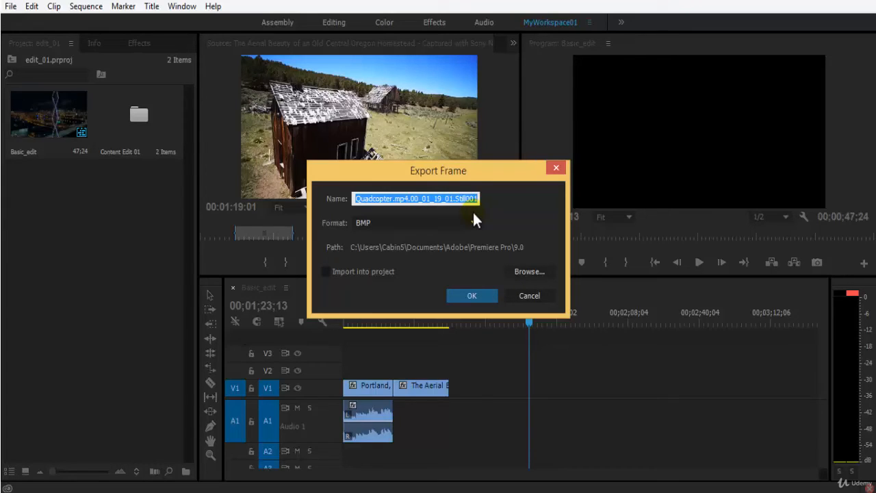
text(s)
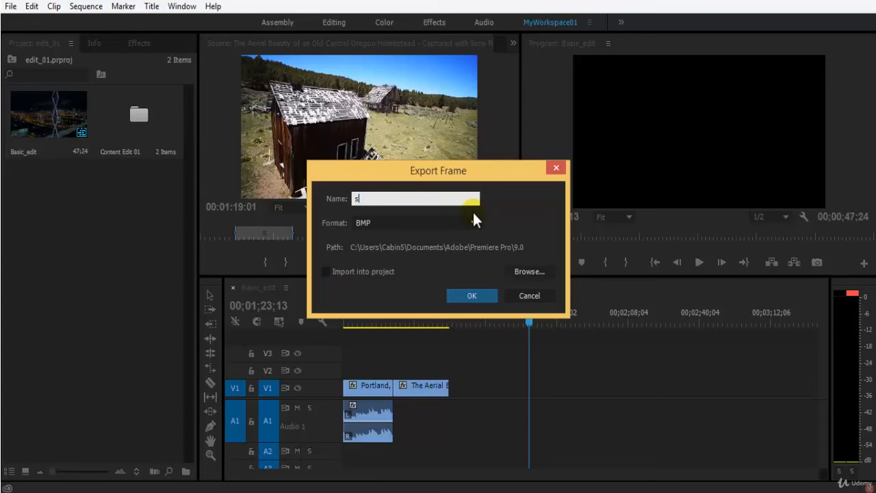
text(creenshot1)
click(441, 223)
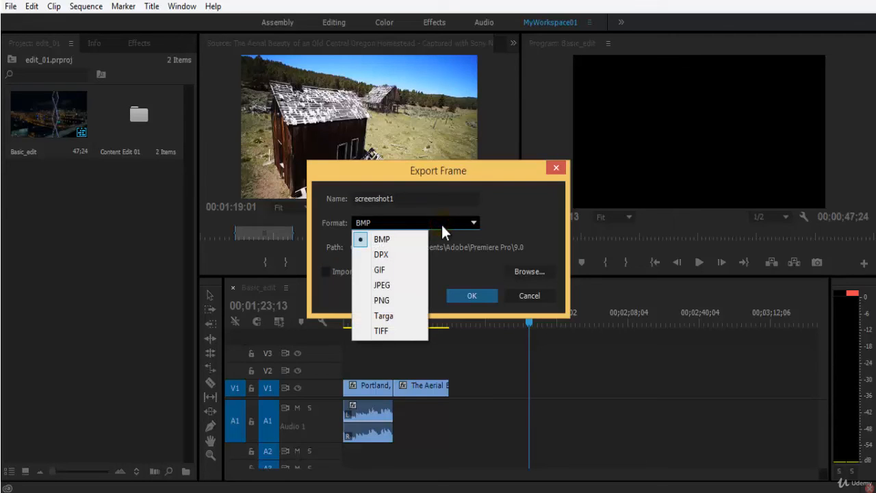
click(407, 287)
click(408, 286)
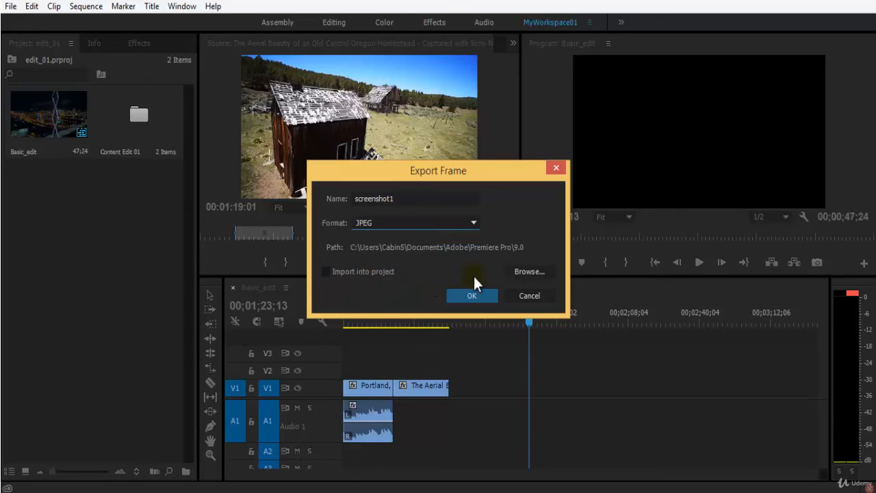
Export the frame to a new folder named "Screenshot" inside RF VIDEOS, with importing into the project enabled
click(524, 274)
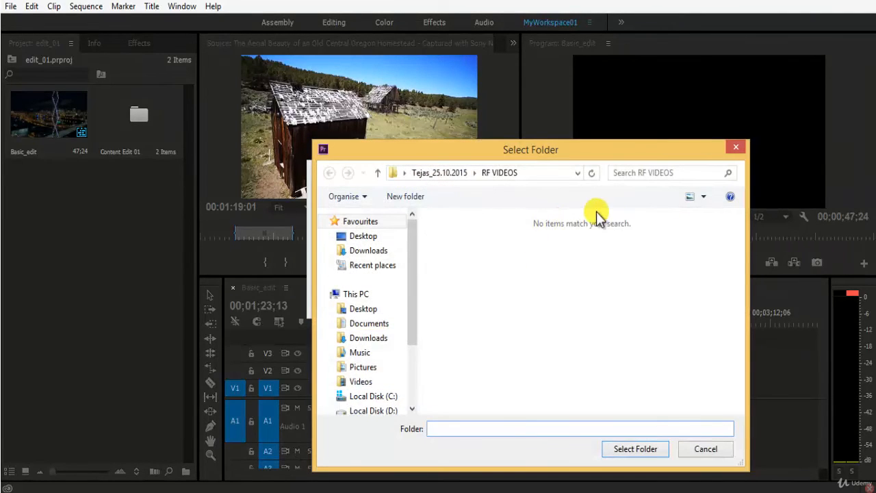
click(414, 199)
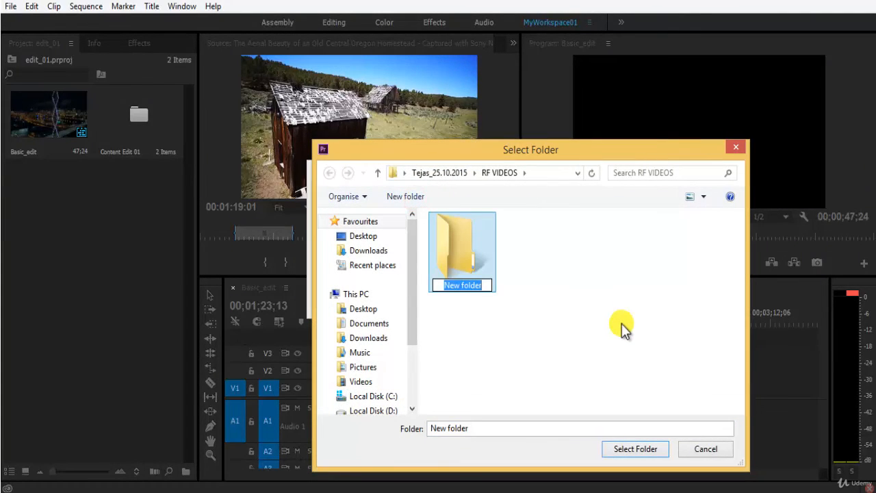
text(Screen)
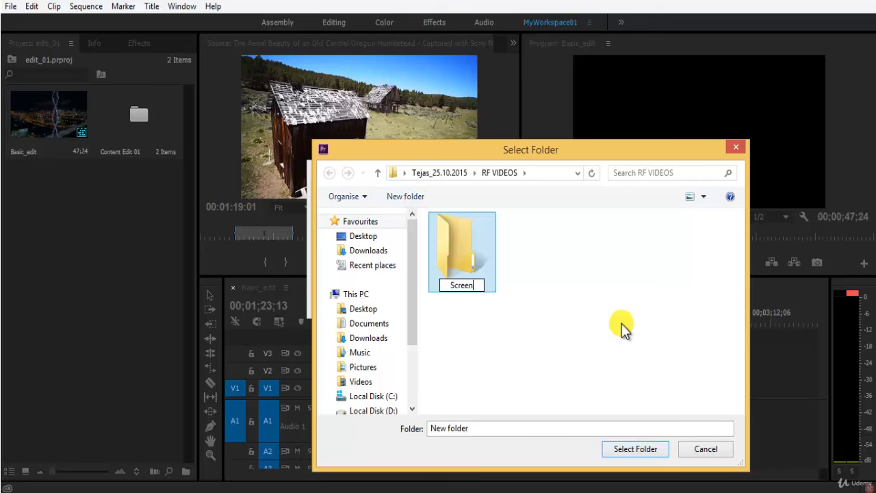
text(shot)
click(621, 326)
double_click(489, 260)
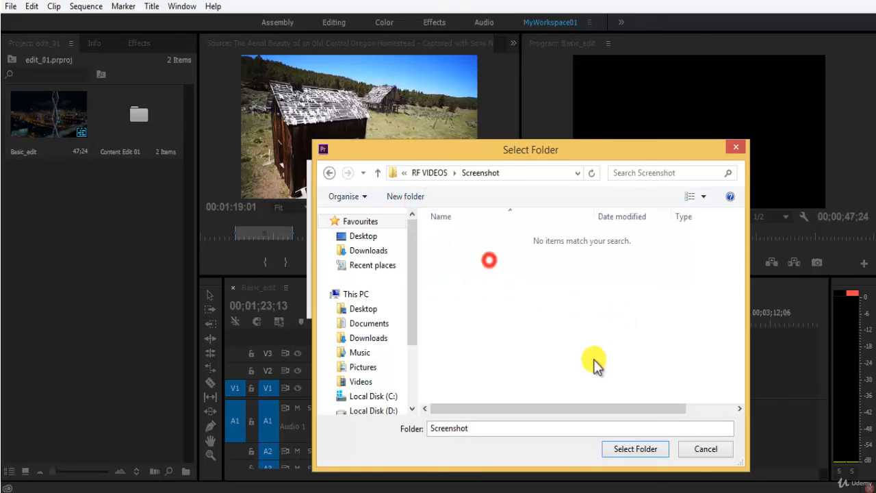
click(637, 449)
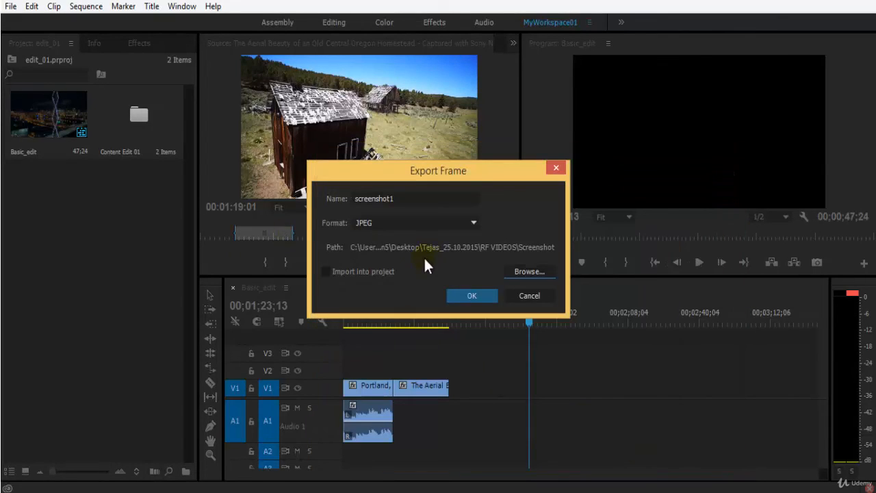
click(376, 266)
click(474, 296)
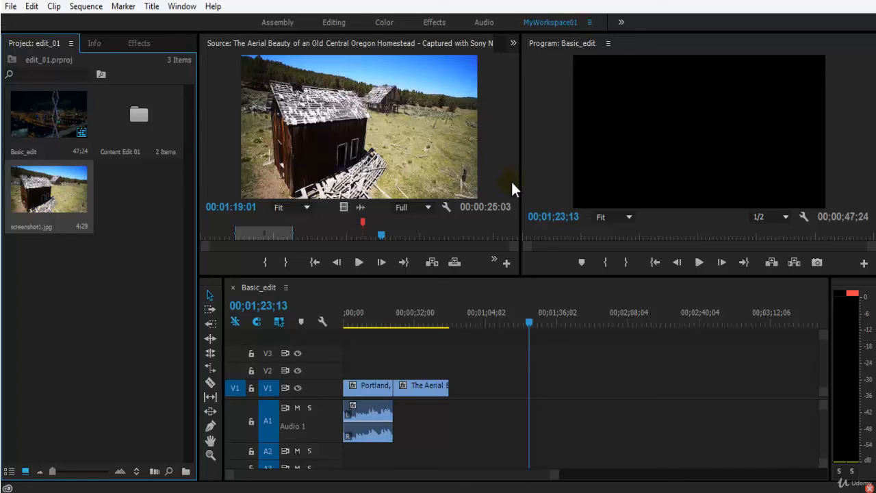
Switch to File Explorer and open the exported screenshot1 image from the Screenshot folder in RF VIDEOS
key(alt+Tab)
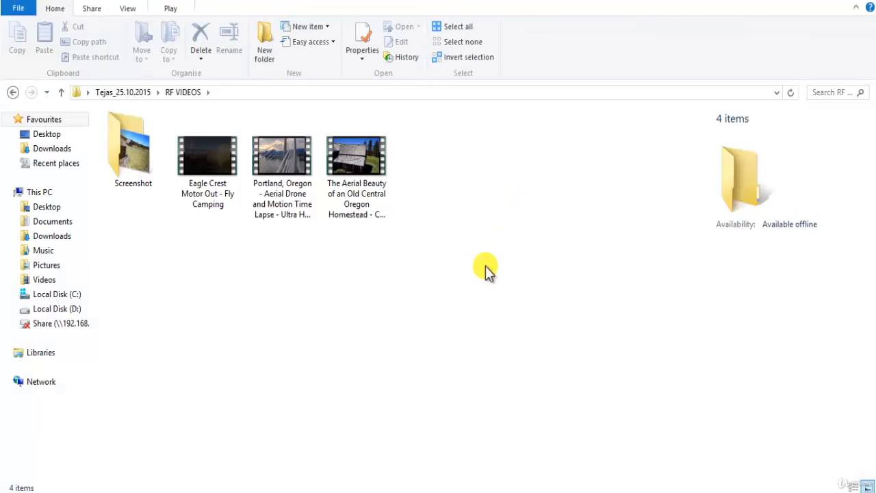
click(141, 176)
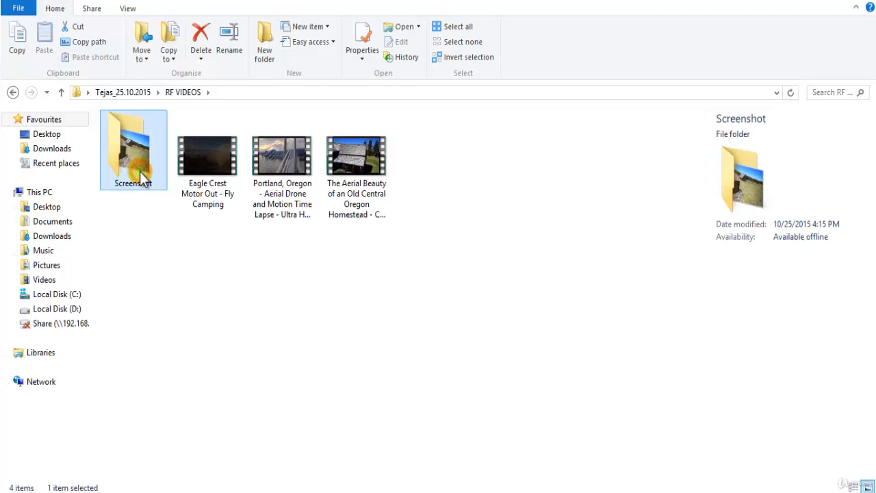
double_click(140, 171)
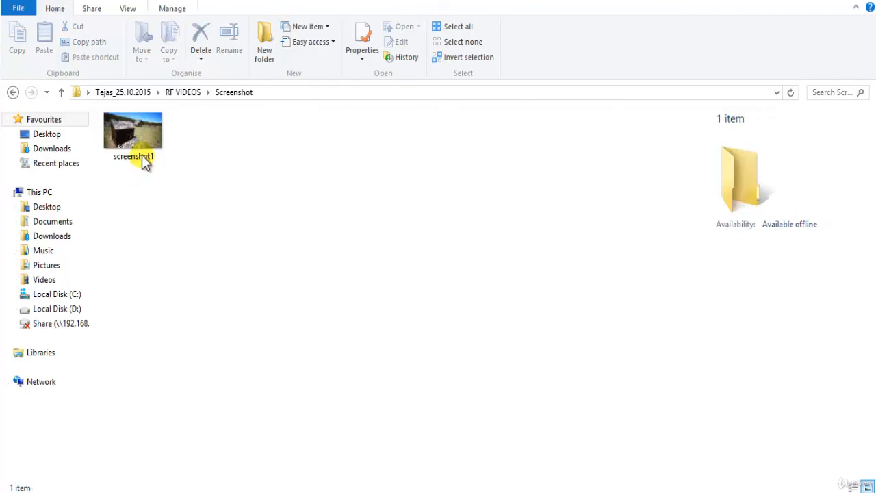
double_click(141, 151)
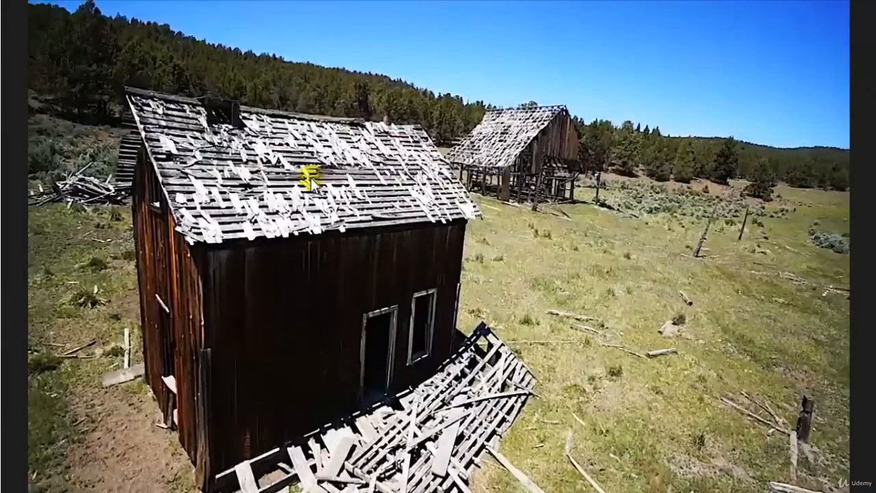